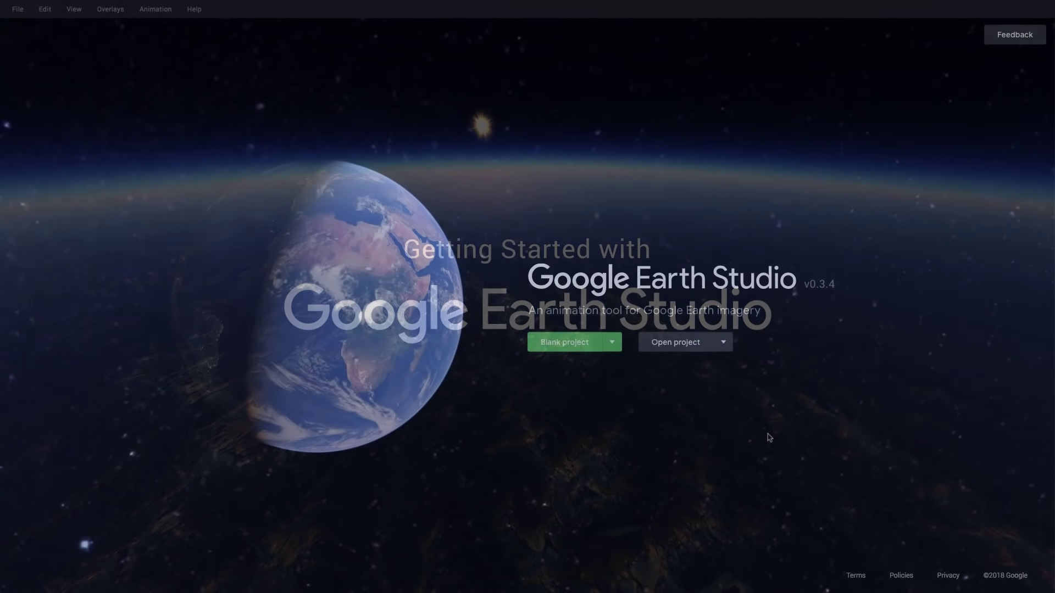
# Create a blank project named 'Easing' at 1920×1080, 30 FPS, 450 frames
pyautogui.click(565, 341)
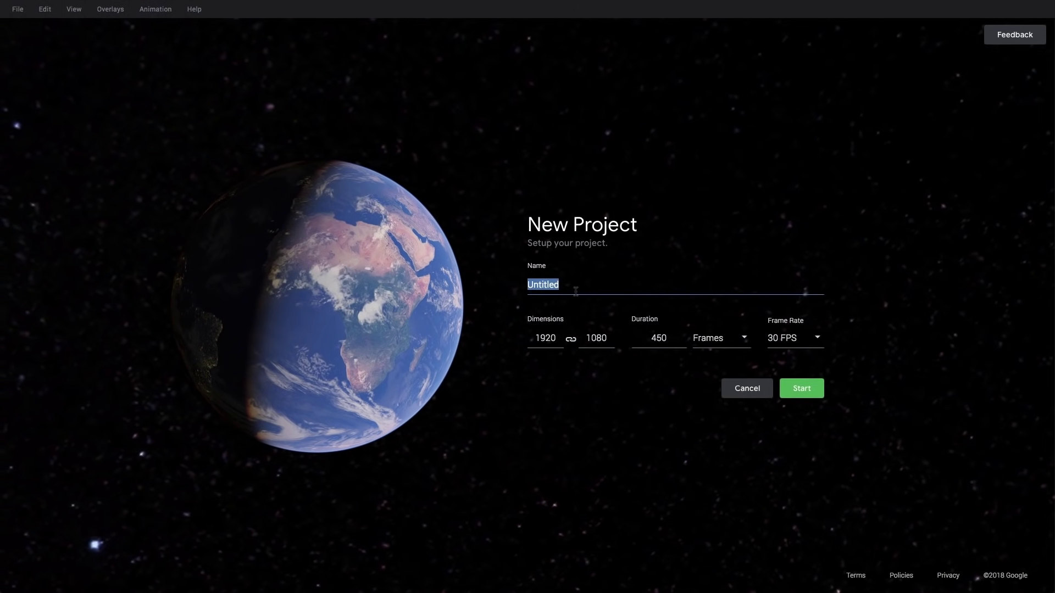
pyautogui.write('Easing')
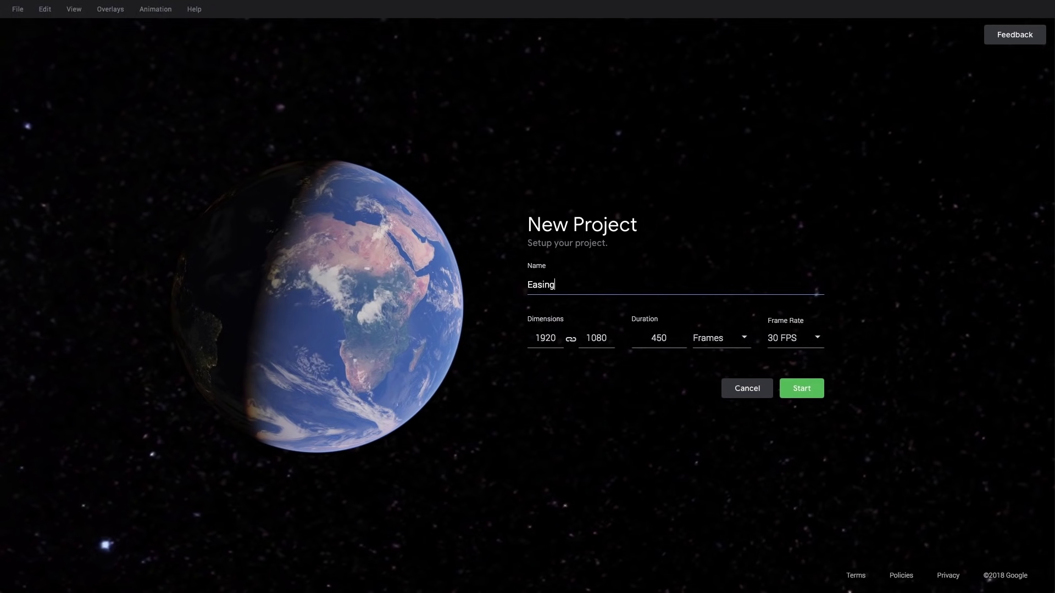
pyautogui.click(811, 392)
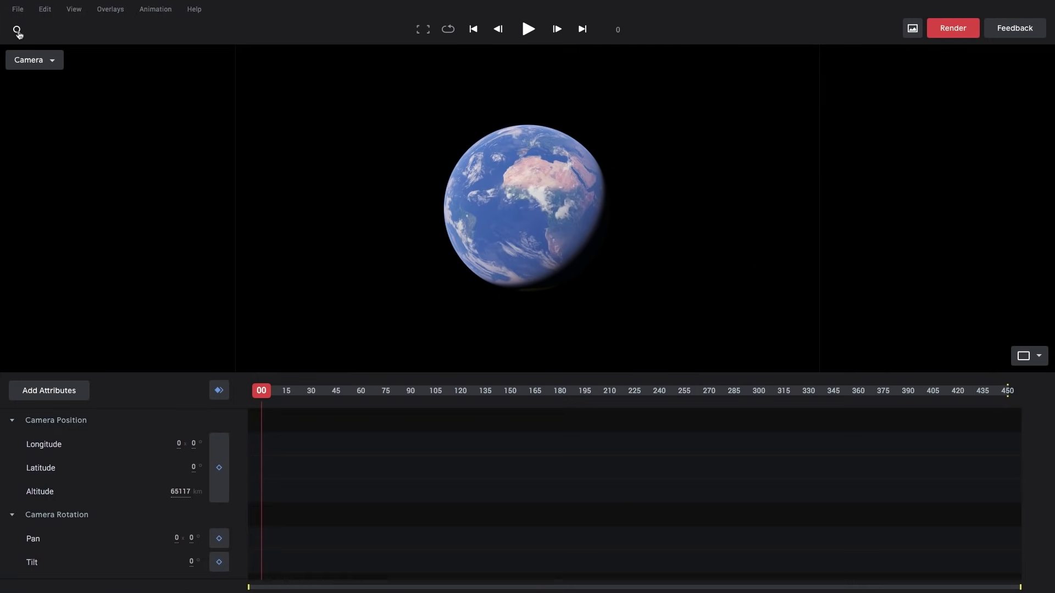
# Search for 'shinj' and fly the camera to Shinjuku, Tokyo
pyautogui.click(17, 30)
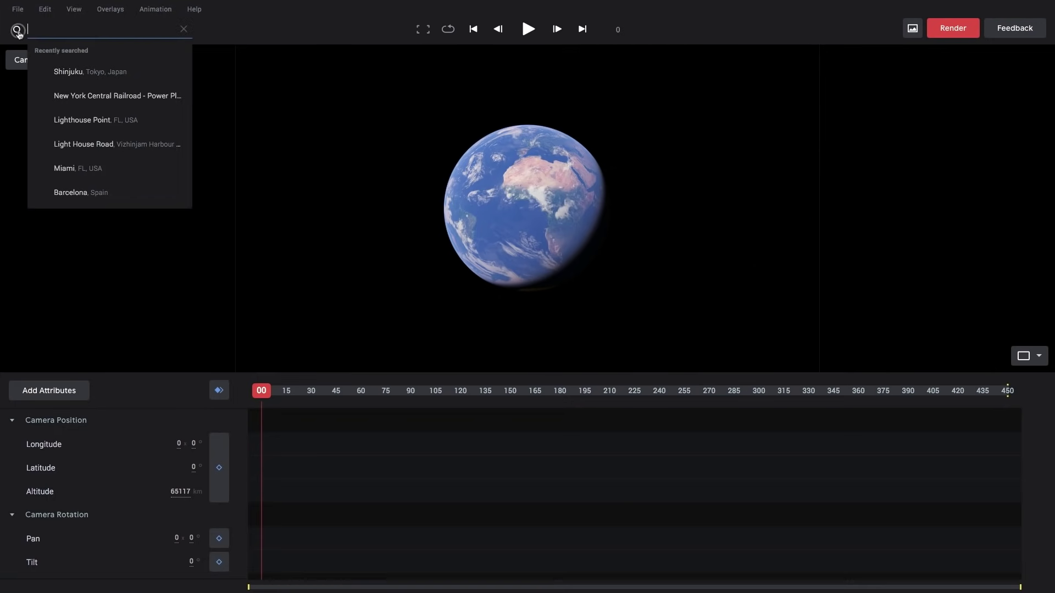
pyautogui.write('shinj')
pyautogui.press('Down')
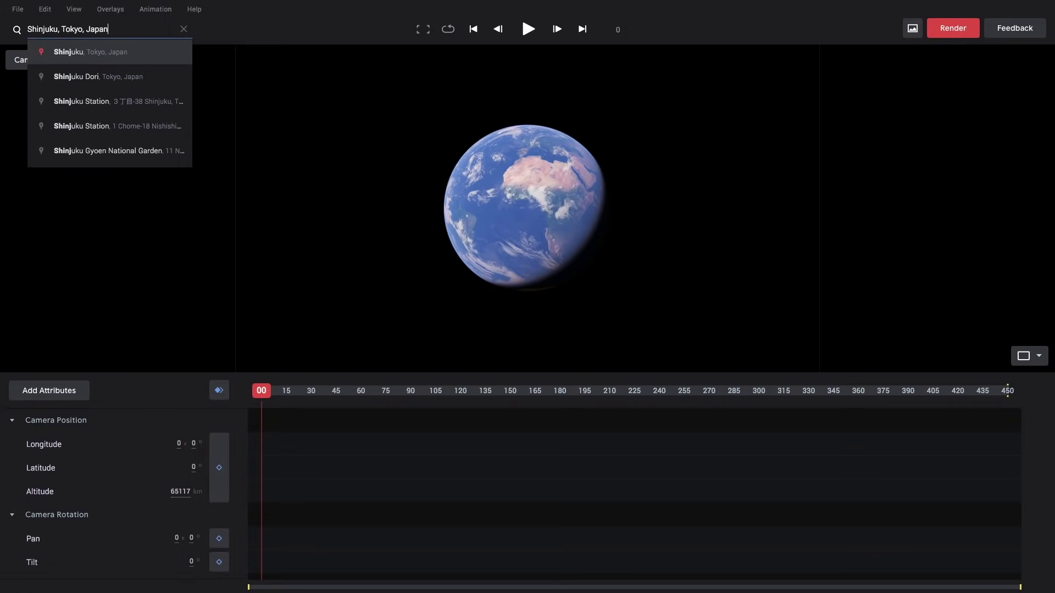
pyautogui.press('Return')
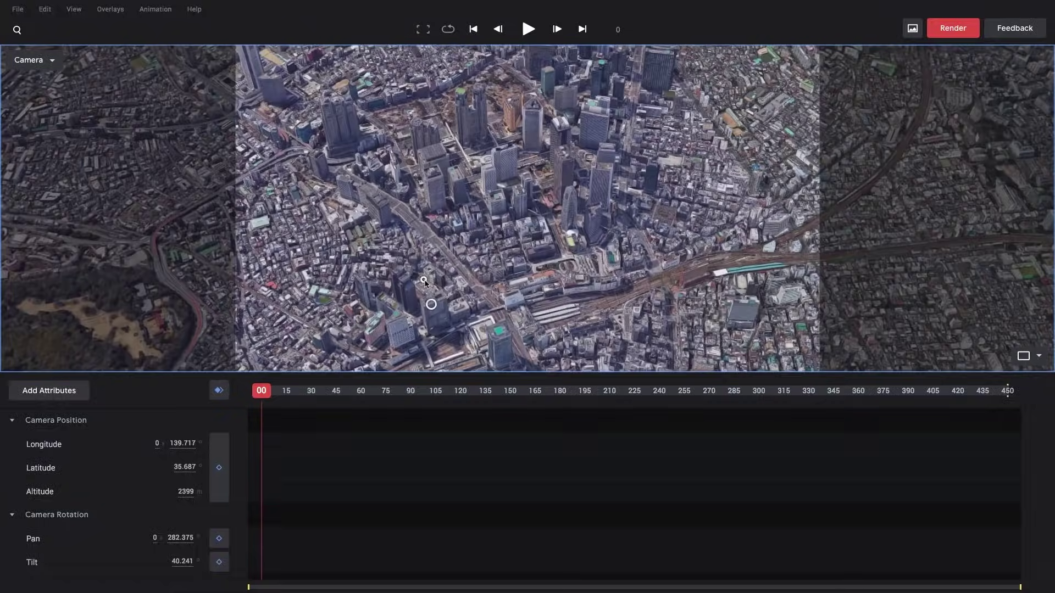
# Orbit, tilt and zoom in to frame the skyscrapers from about 1125 m, tilt 63.519°
pyautogui.keyDown('alt'); pyautogui.moveTo(424, 283); pyautogui.dragTo(380, 226); pyautogui.keyUp('alt')
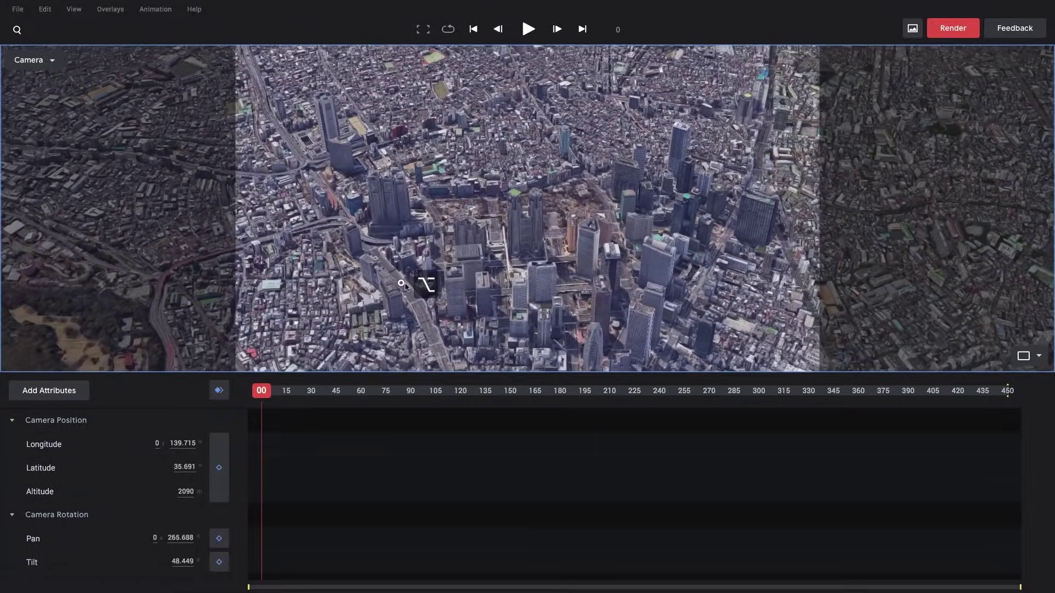
pyautogui.keyDown('alt'); pyautogui.moveTo(403, 285); pyautogui.dragTo(499, 193); pyautogui.keyUp('alt')
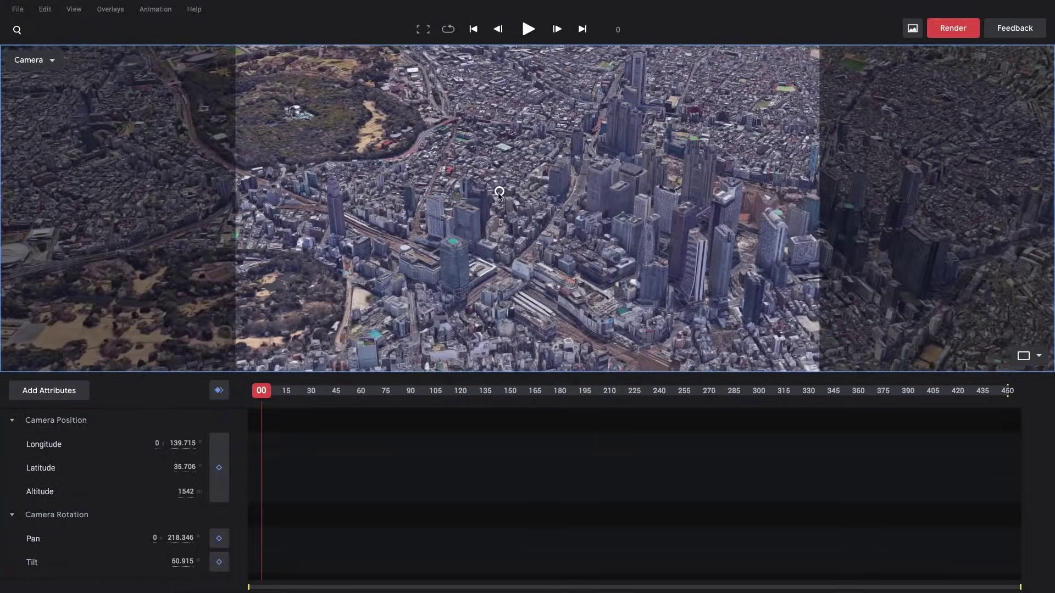
pyautogui.scroll(3, 499, 193)
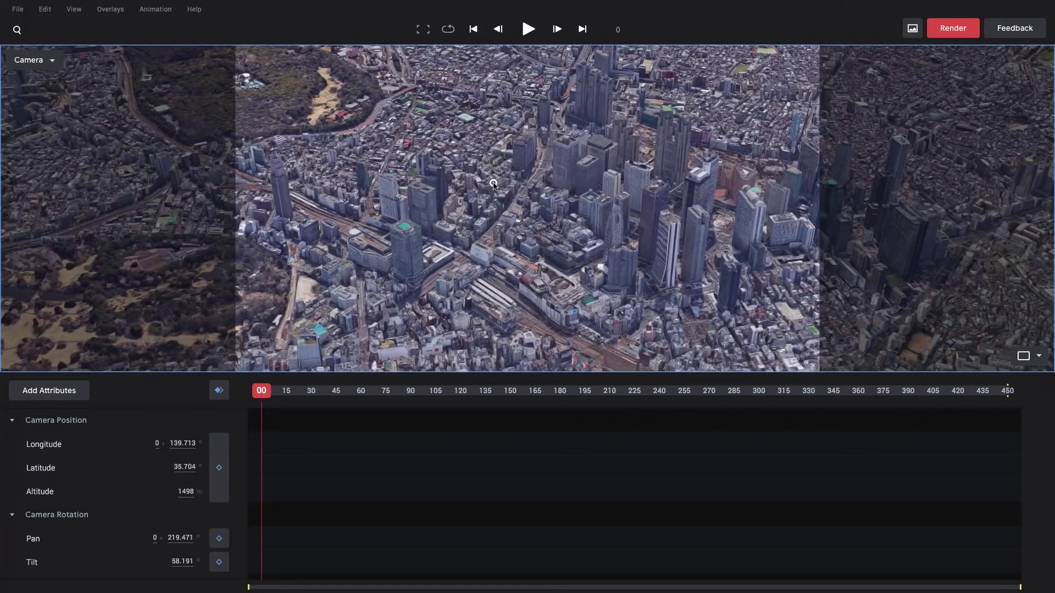
pyautogui.scroll(5, 494, 184)
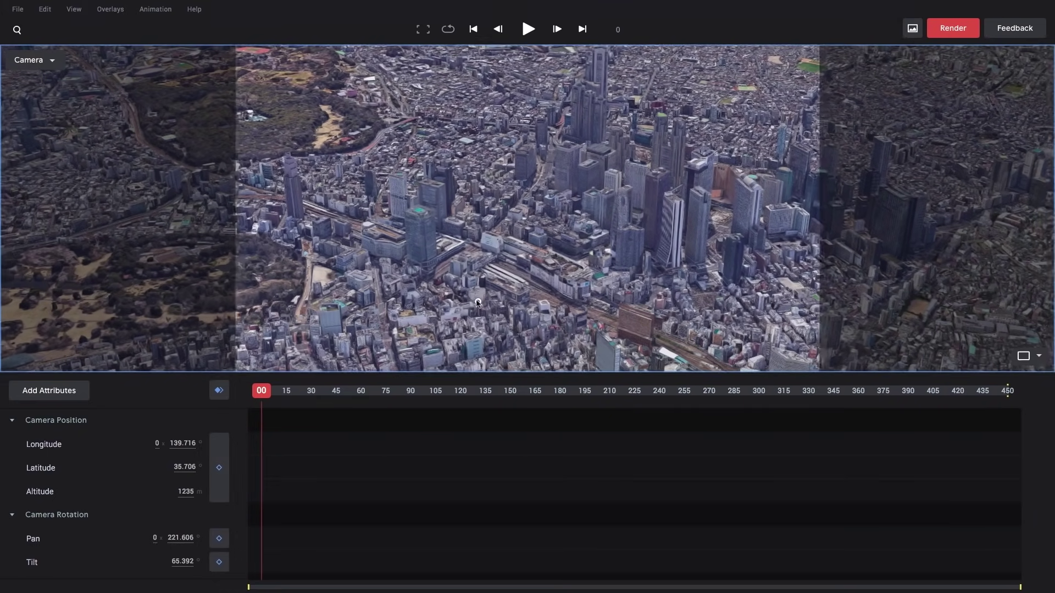
pyautogui.keyDown('alt'); pyautogui.moveTo(492, 315); pyautogui.dragTo(463, 315); pyautogui.keyUp('alt')
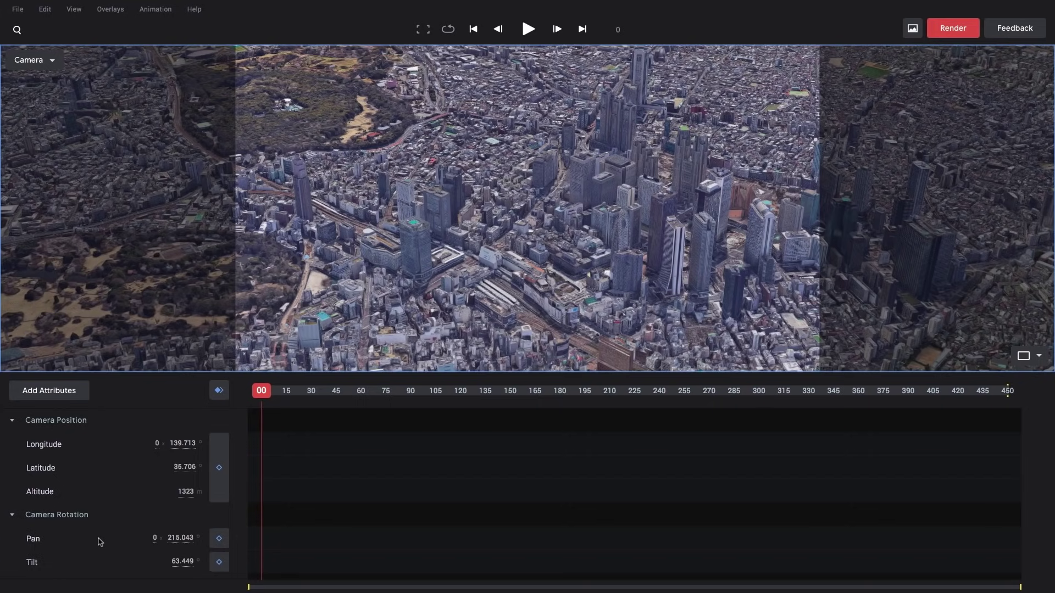
pyautogui.scroll(5, 478, 285)
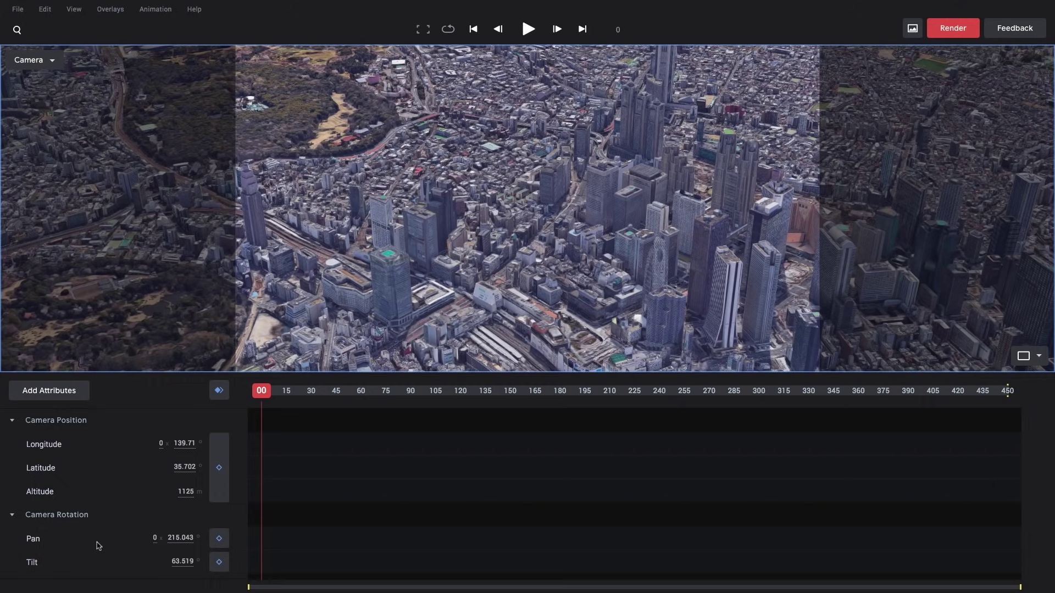
# Key Pan at frame 0 (215.043°) and at frame 90 (256.643°)
pyautogui.click(219, 538)
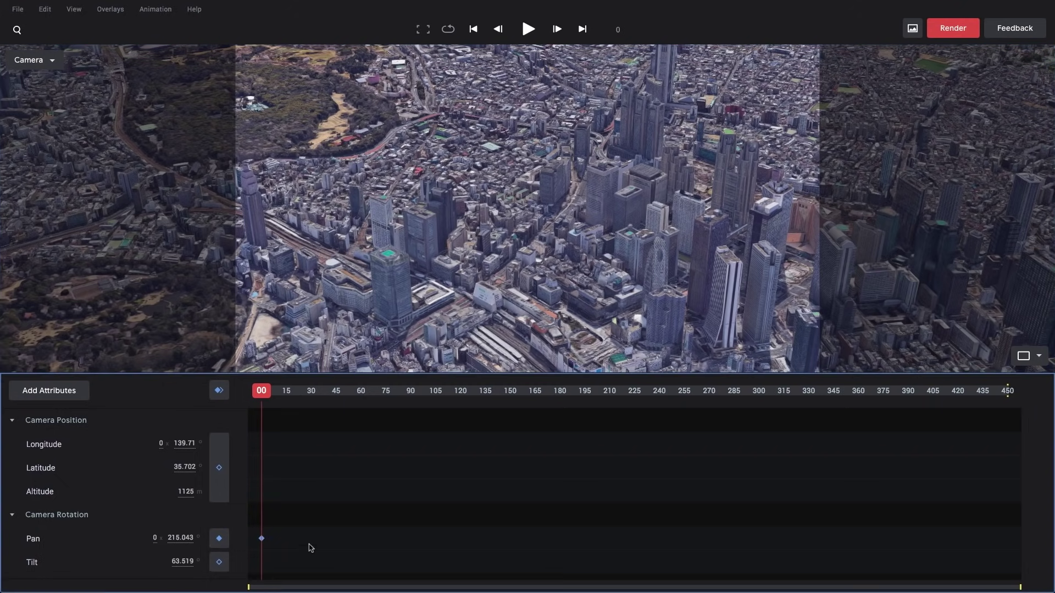
pyautogui.moveTo(263, 393); pyautogui.dragTo(411, 402)
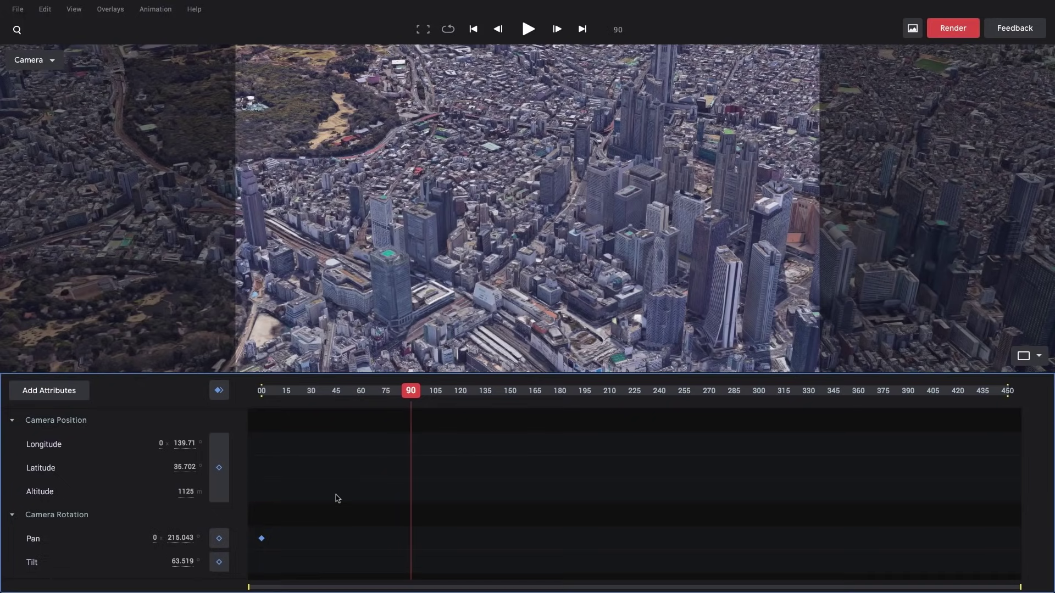
pyautogui.moveTo(174, 537); pyautogui.dragTo(403, 533)
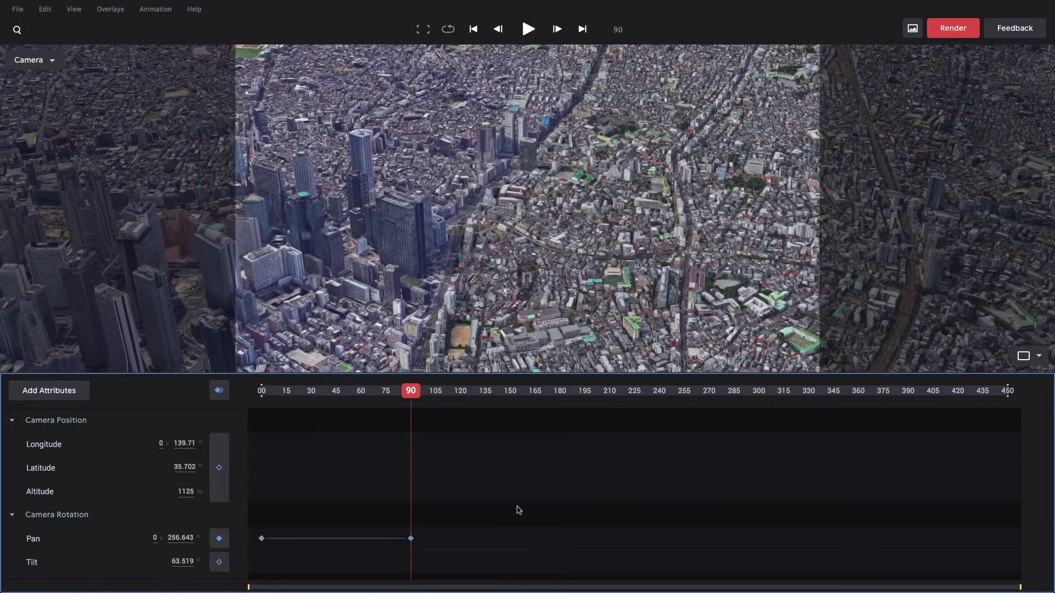
# End the animation at frame 90 and play it back from the start
pyautogui.press('n')
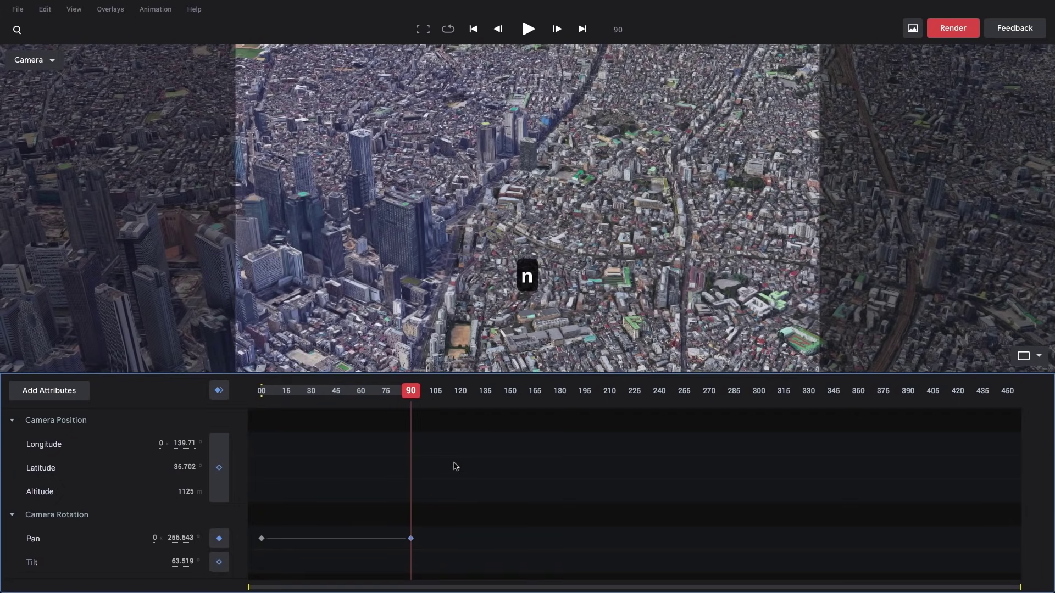
pyautogui.press('super+Left')
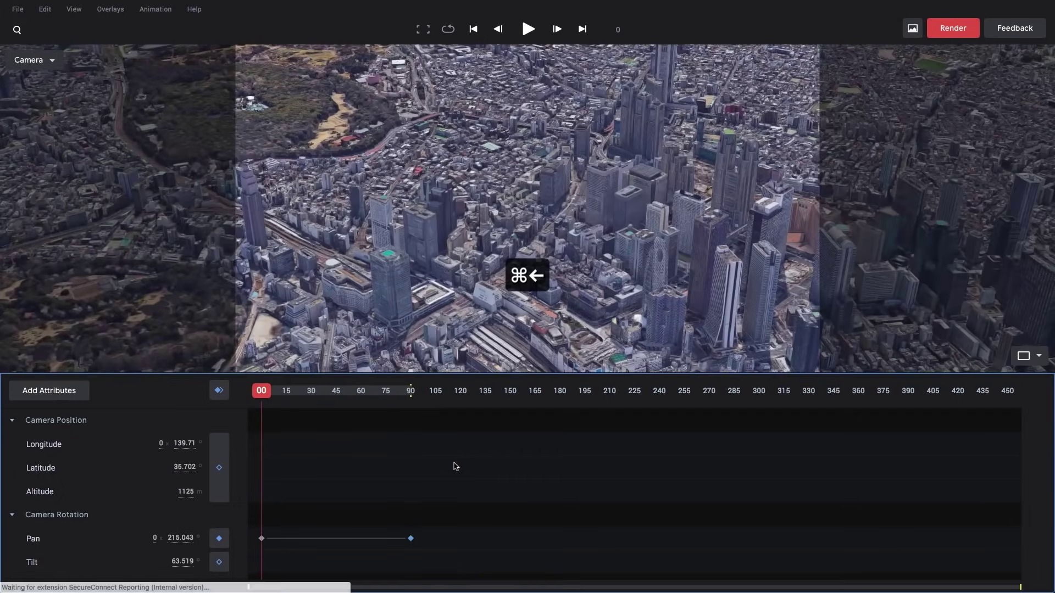
pyautogui.press('space')
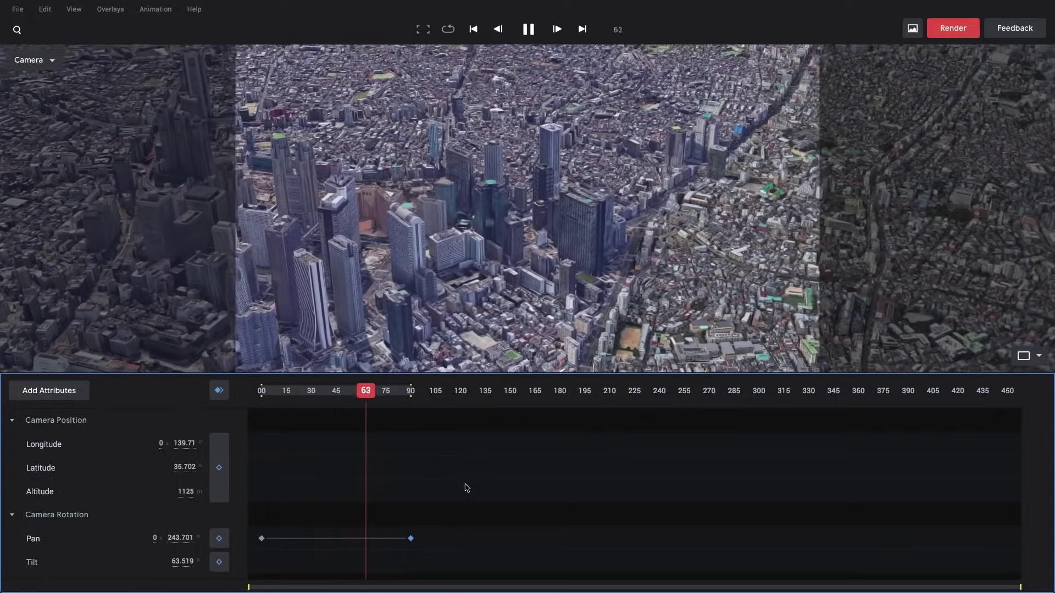
# Stop playback and set both Pan keyframes to Auto Ease
pyautogui.press('space')
pyautogui.moveTo(467, 493); pyautogui.dragTo(264, 552)
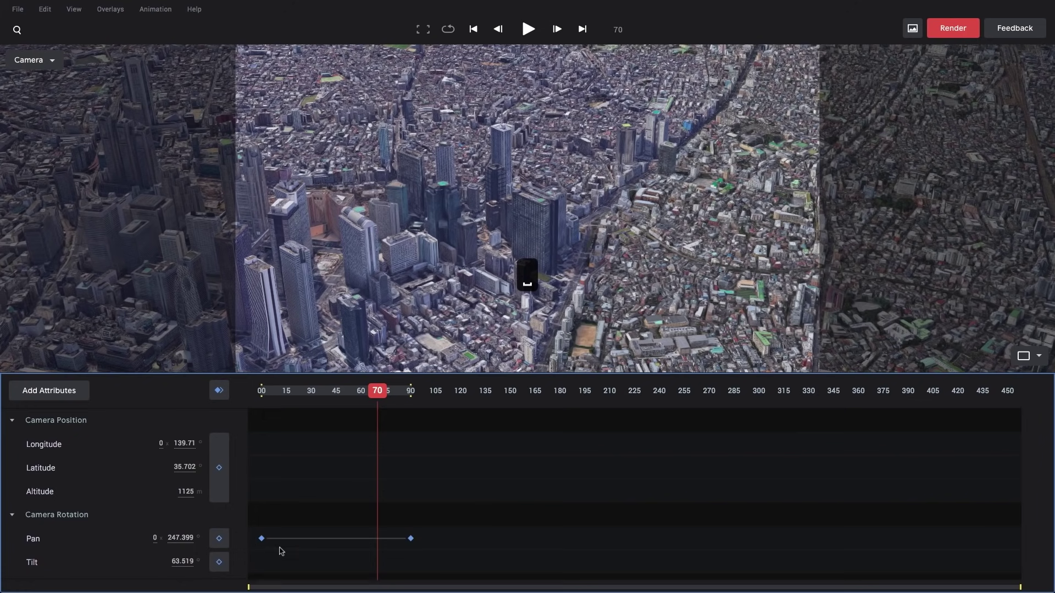
pyautogui.rightClick(410, 539)
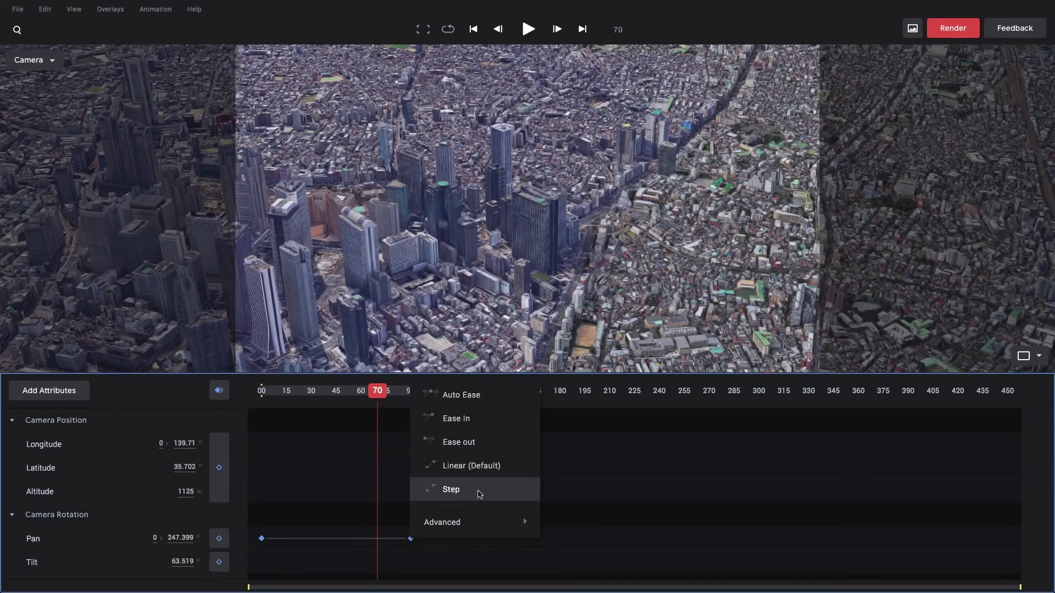
pyautogui.click(478, 400)
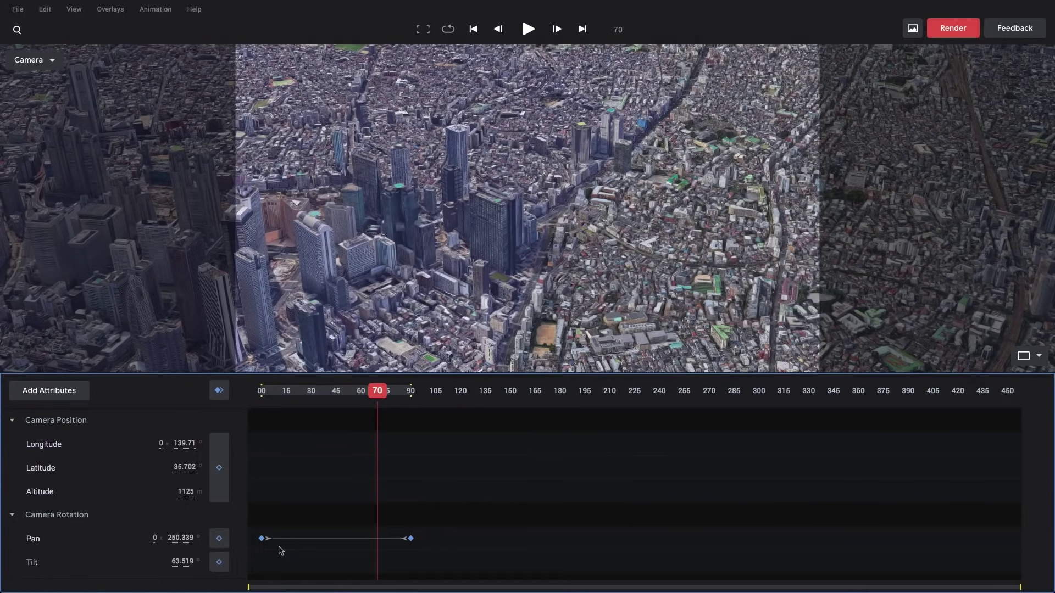
# Play the eased pan from frame 0 and stop at frame 65 (Pan 247.718°)
pyautogui.press('super+Left')
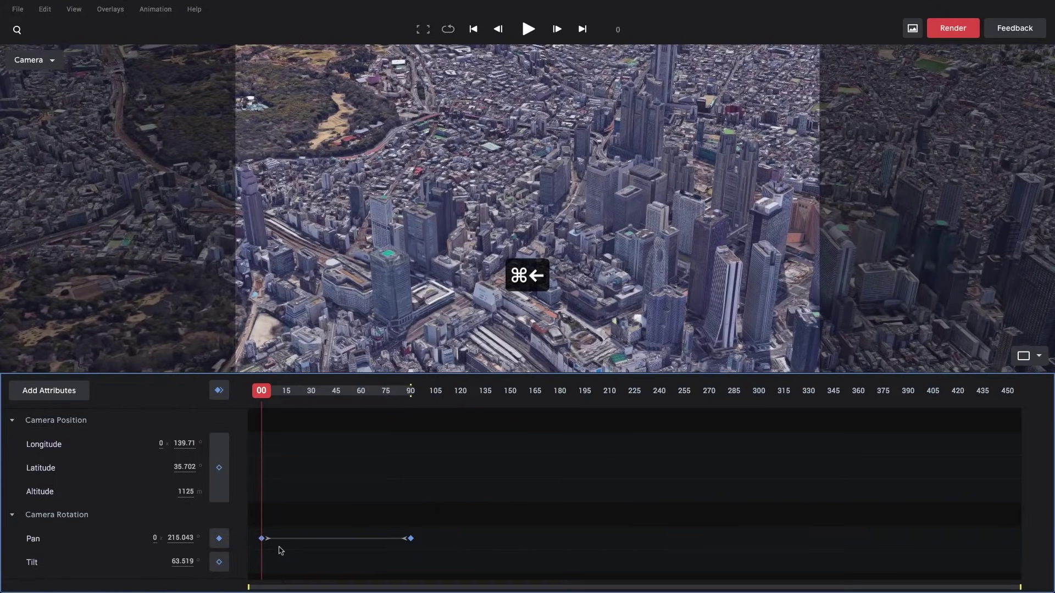
pyautogui.press('space')
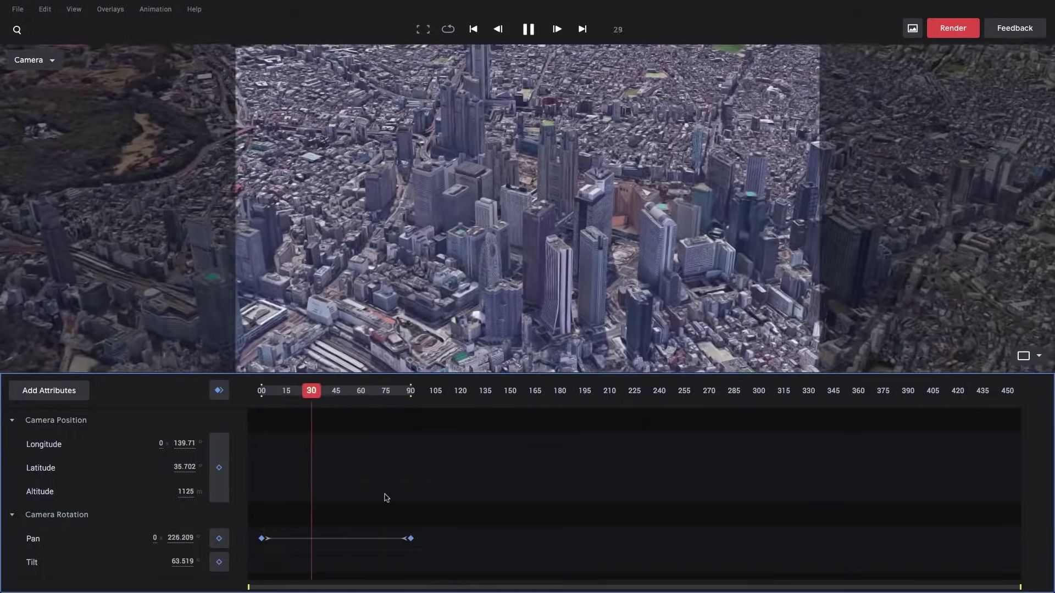
pyautogui.press('space')
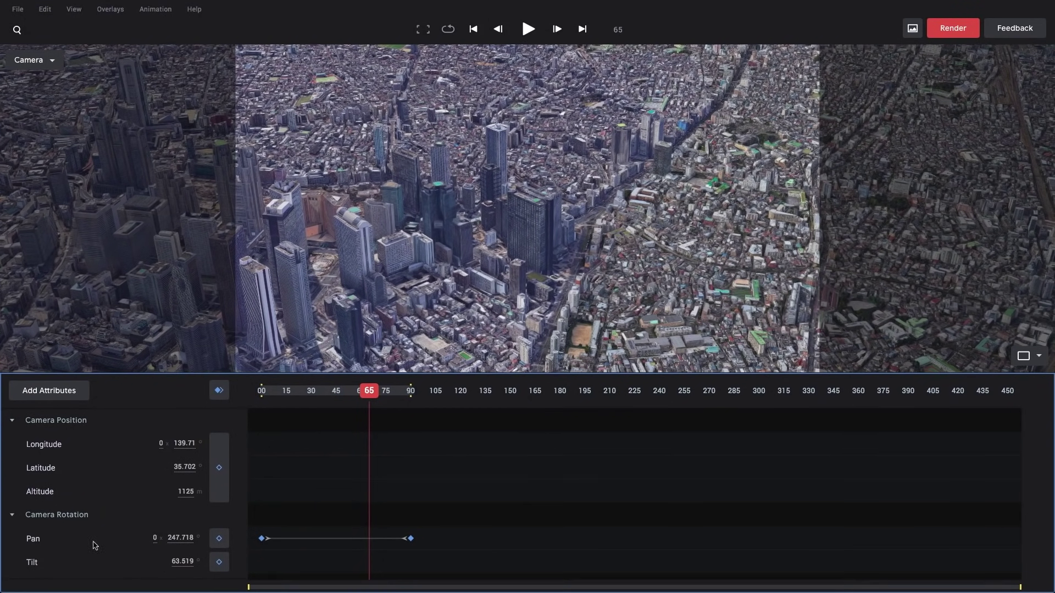
# Show Pan as a curve graph and undo an accidental move of the frame-0 key
pyautogui.click(66, 543)
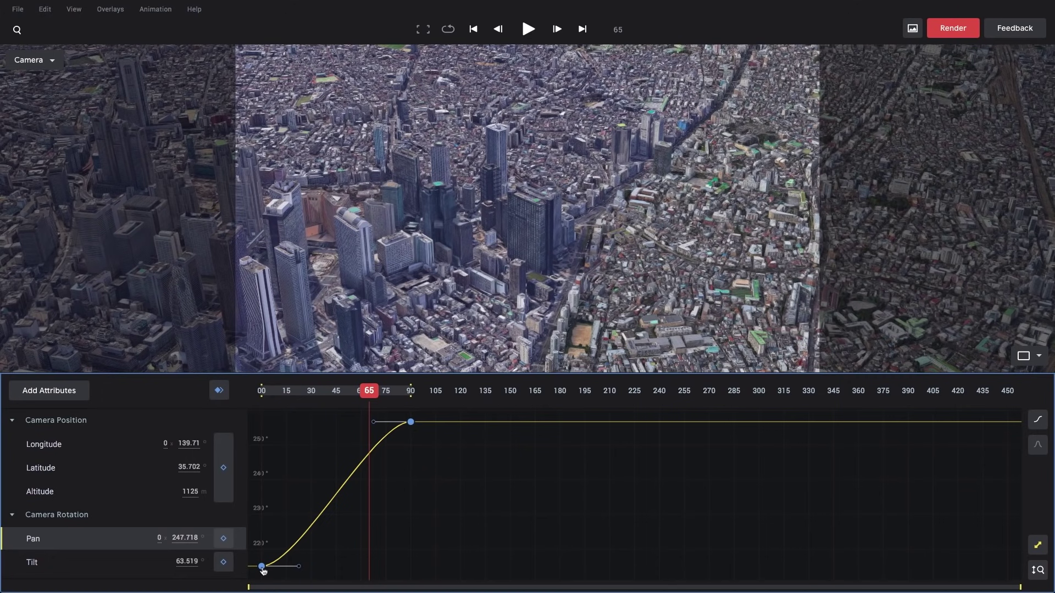
pyautogui.moveTo(277, 537); pyautogui.dragTo(266, 500)
pyautogui.click(337, 388)
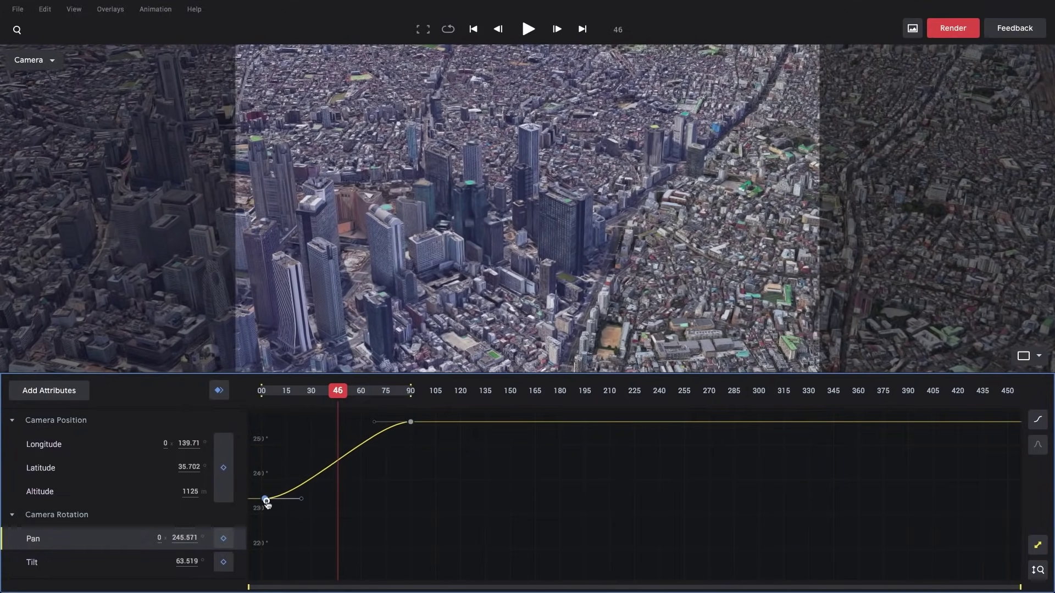
pyautogui.press('super+z')
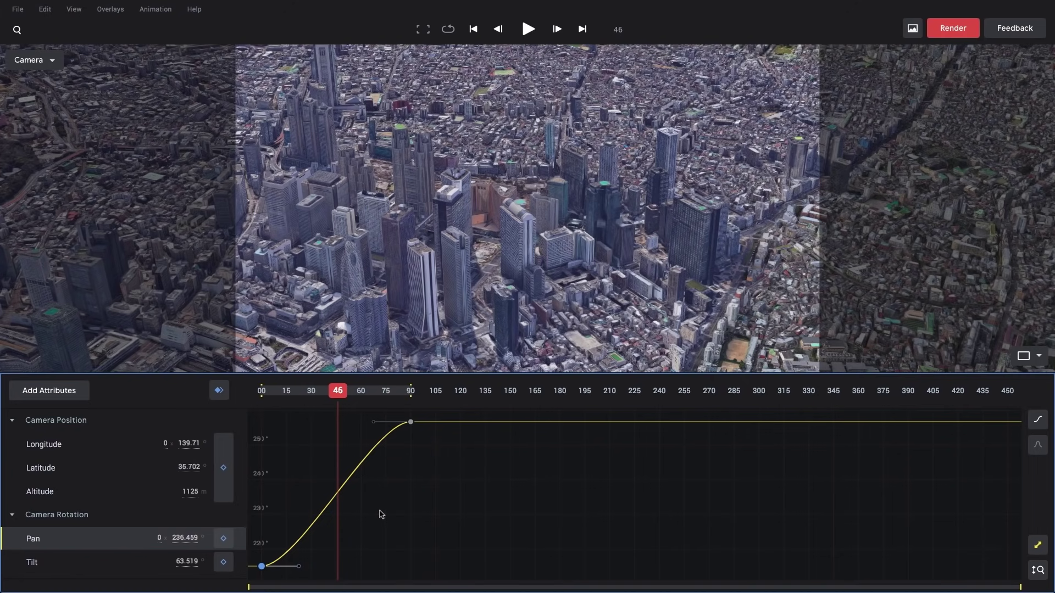
# Lengthen the ease handles of the frame-0 and frame-90 Pan keys, then preview
pyautogui.moveTo(300, 571); pyautogui.dragTo(352, 570)
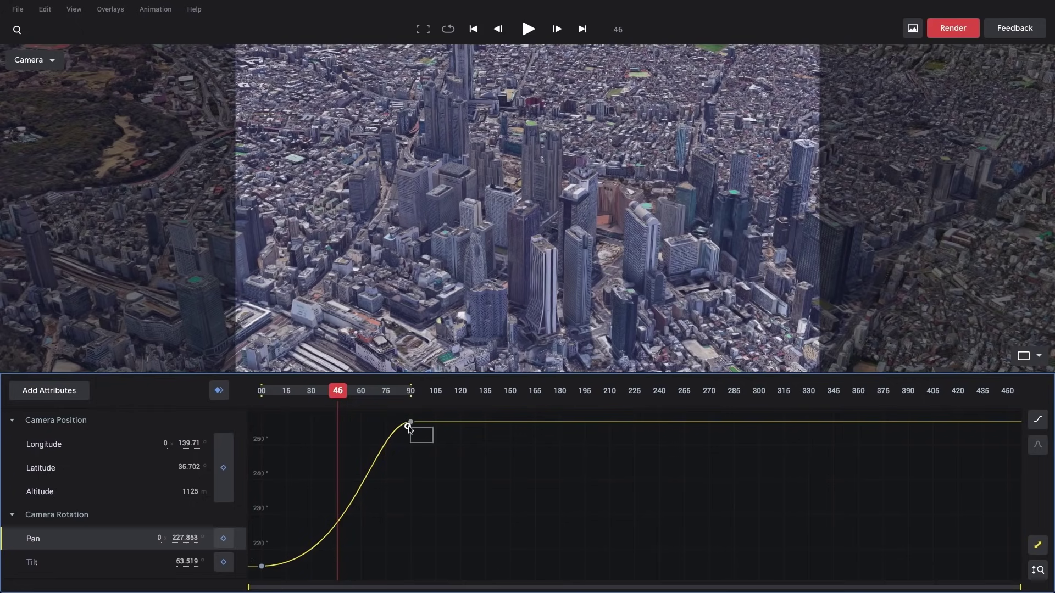
pyautogui.moveTo(374, 422); pyautogui.dragTo(299, 429)
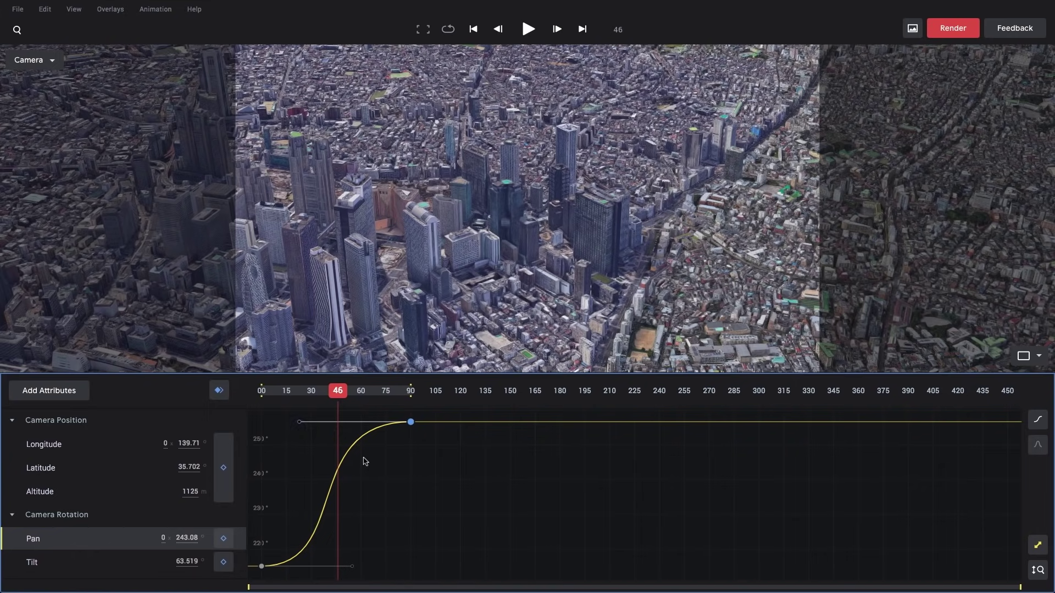
pyautogui.press('space')
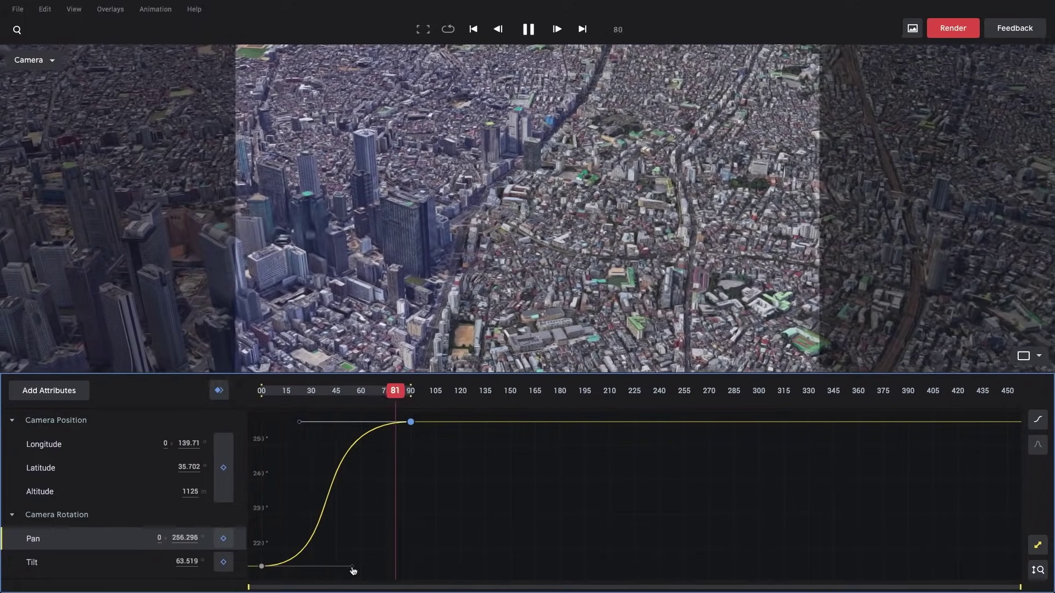
# Level the start keyframe's tangent flat for a smooth ease-in on the Pan curve
pyautogui.moveTo(352, 566); pyautogui.dragTo(230, 472)
pyautogui.press('space')
pyautogui.press('space')
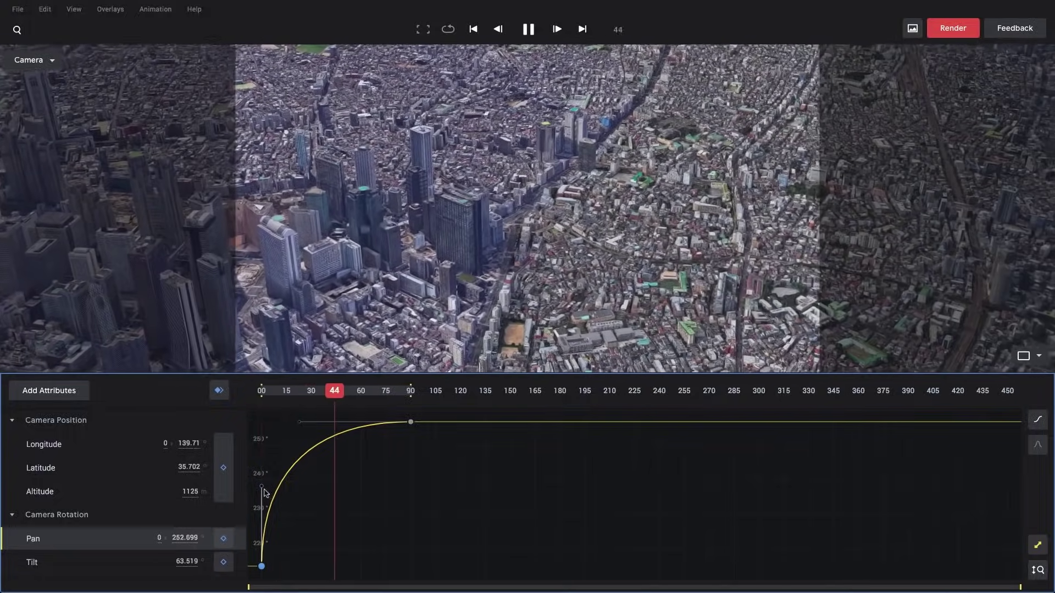
pyautogui.moveTo(263, 489); pyautogui.dragTo(262, 519)
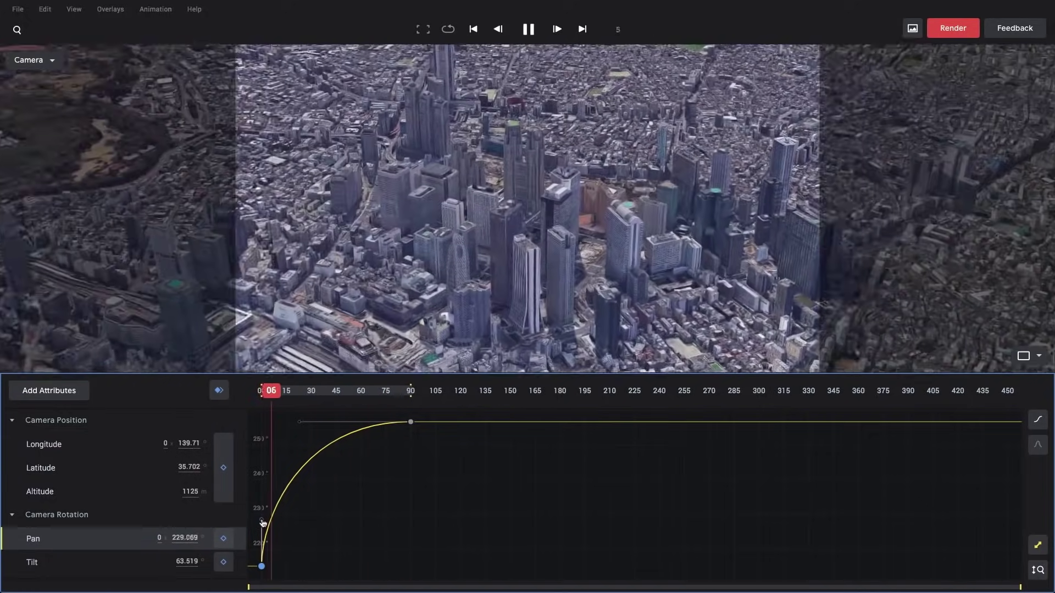
pyautogui.moveTo(262, 522); pyautogui.dragTo(367, 563)
# Preview the easing, inspect frame 47, and select both Pan keyframes
pyautogui.press('space')
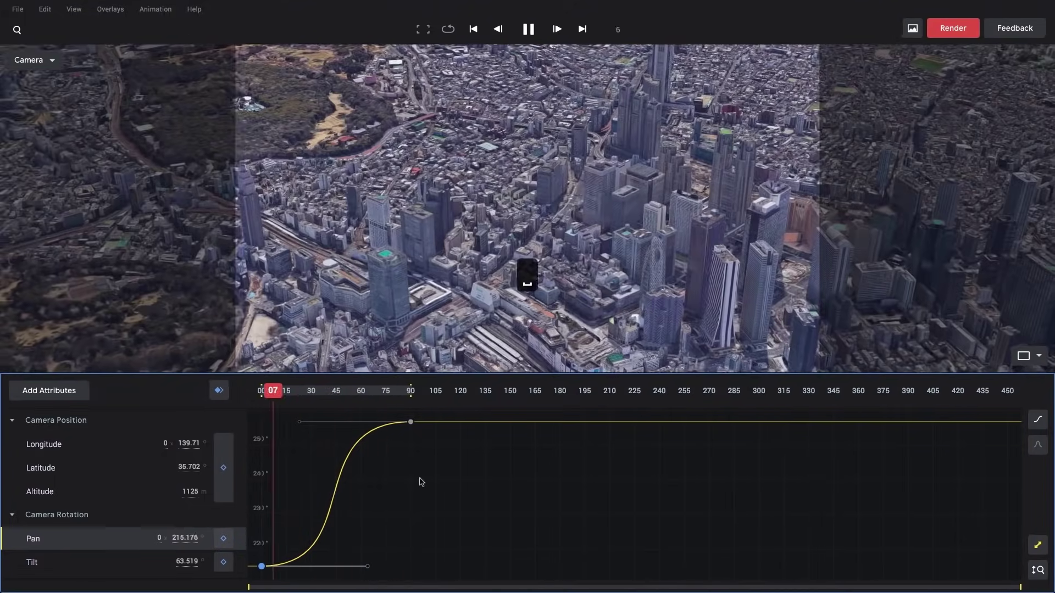
pyautogui.press('space')
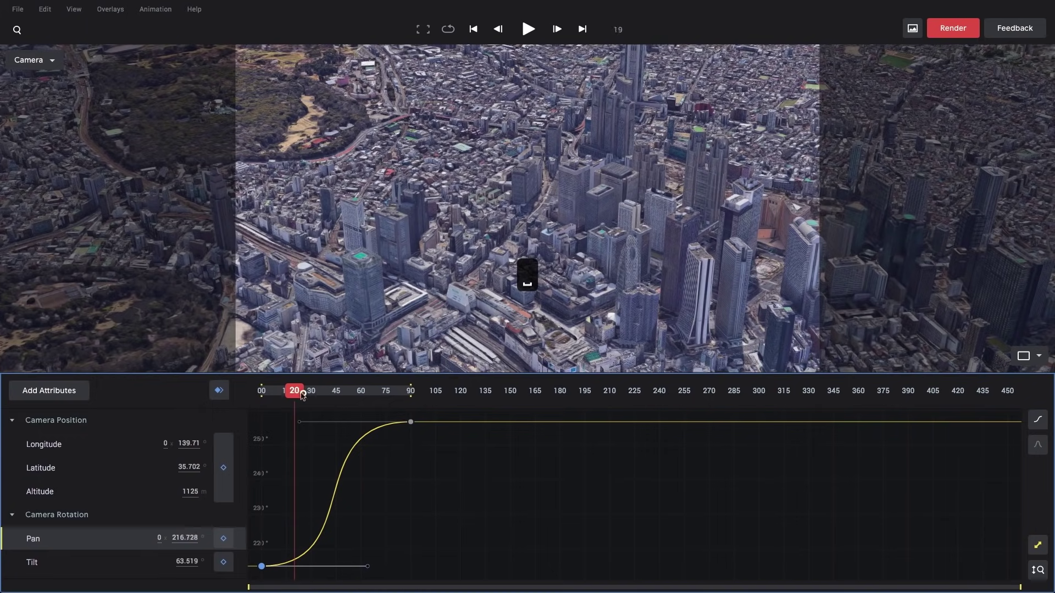
pyautogui.moveTo(299, 397); pyautogui.dragTo(340, 400)
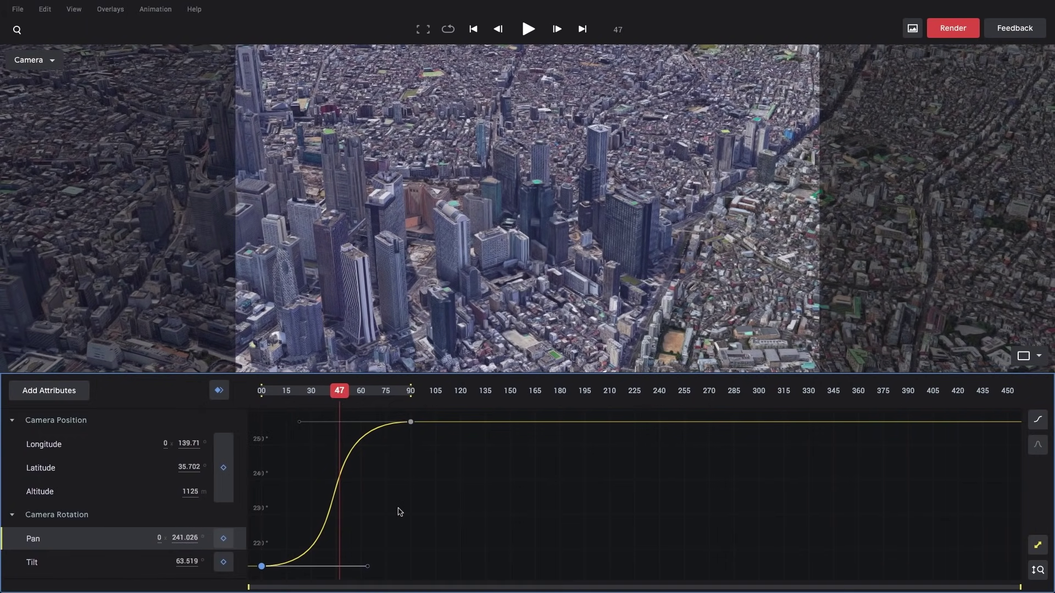
pyautogui.moveTo(435, 413); pyautogui.dragTo(258, 574)
# Switch both Pan keyframes to linear interpolation and return to the keyframe view
pyautogui.keyDown('super'); pyautogui.click(262, 567); pyautogui.keyUp('super')
pyautogui.keyDown('super'); pyautogui.click(261, 567); pyautogui.keyUp('super')
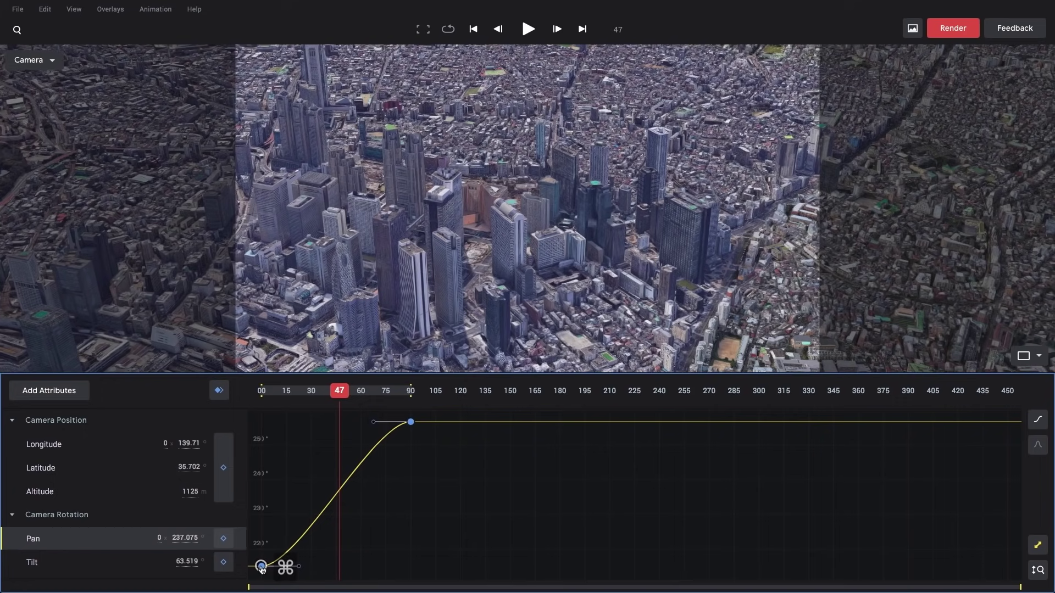
pyautogui.keyDown('super'); pyautogui.click(262, 567); pyautogui.keyUp('super')
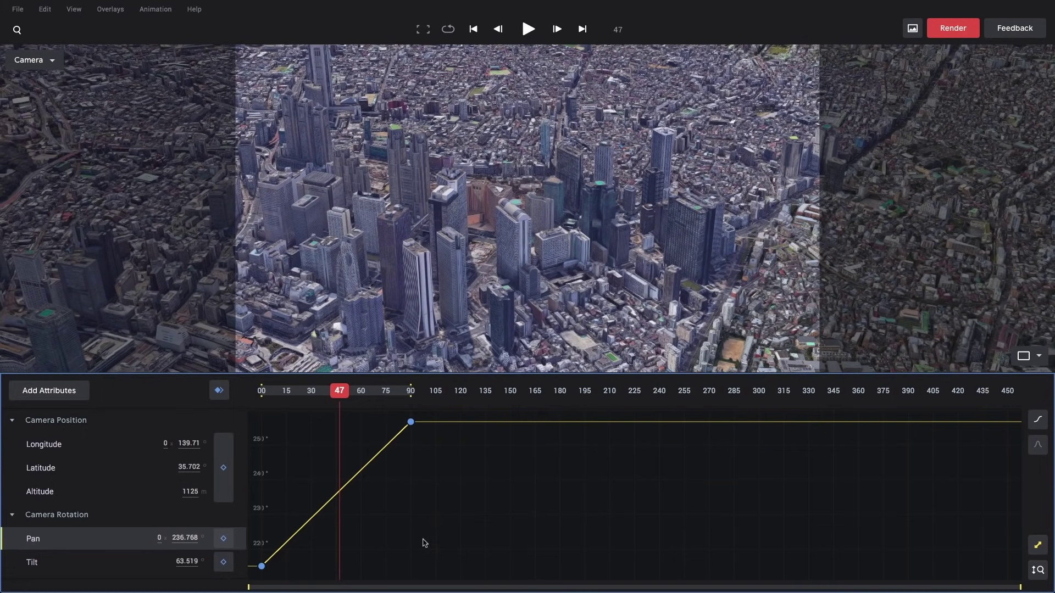
pyautogui.click(224, 518)
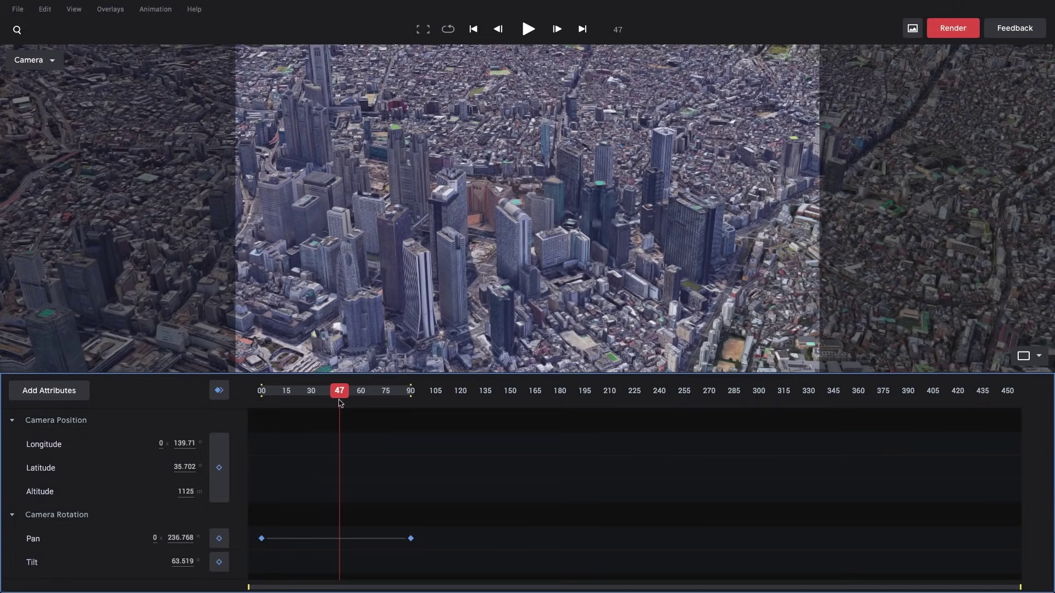
# At frame 0, zoom out to about 2053 m and key the Camera Position
pyautogui.moveTo(340, 404)
pyautogui.mouseDown()
pyautogui.moveTo(266, 391)
pyautogui.moveTo(357, 391)
pyautogui.moveTo(258, 391)
pyautogui.mouseUp()
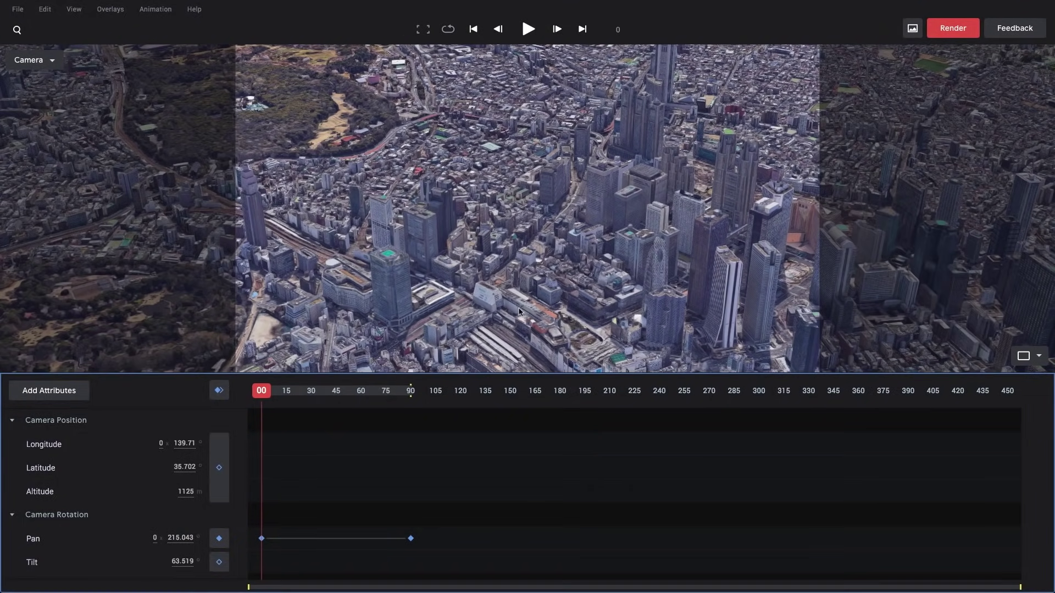
pyautogui.scroll(-5, 453, 253)
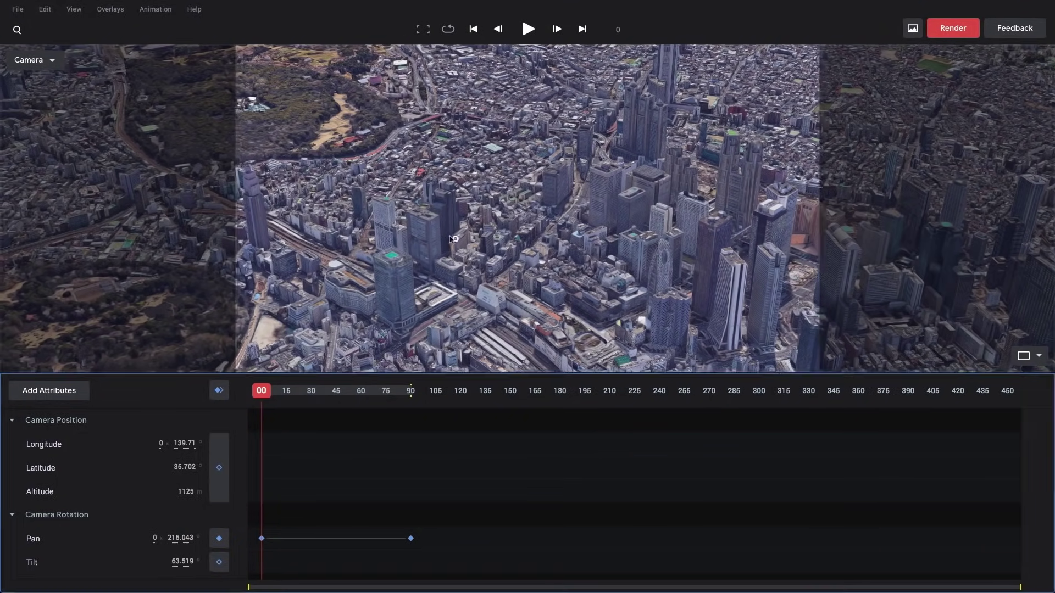
pyautogui.scroll(-1, 536, 251)
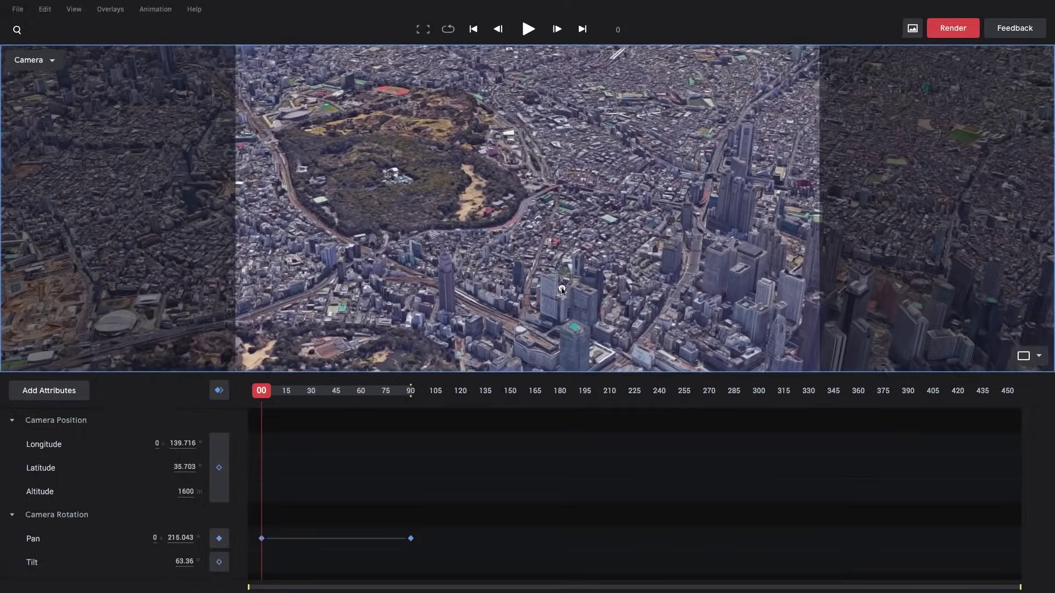
pyautogui.scroll(-3, 548, 257)
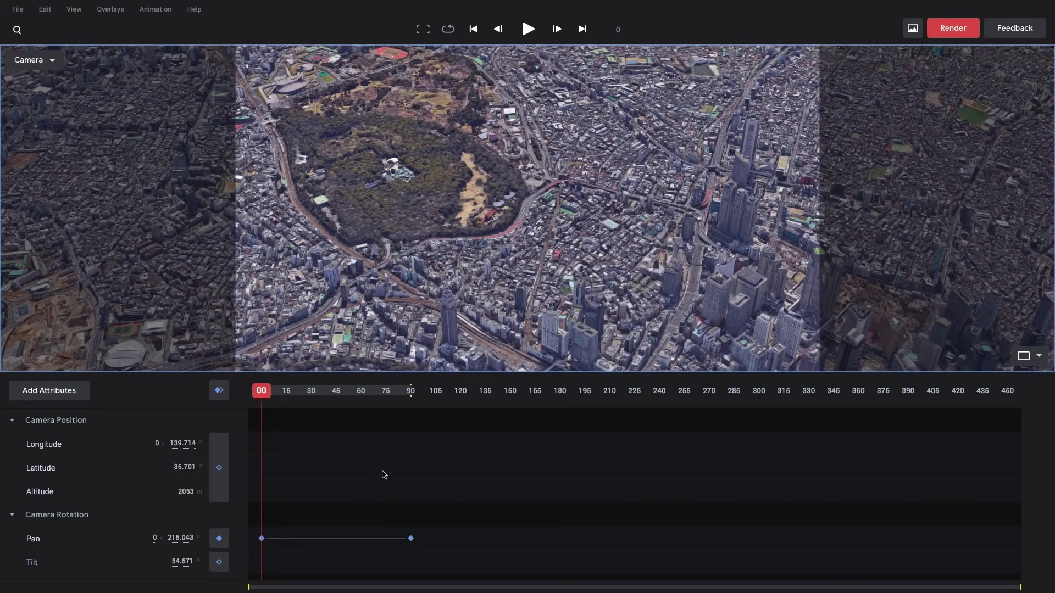
pyautogui.click(225, 468)
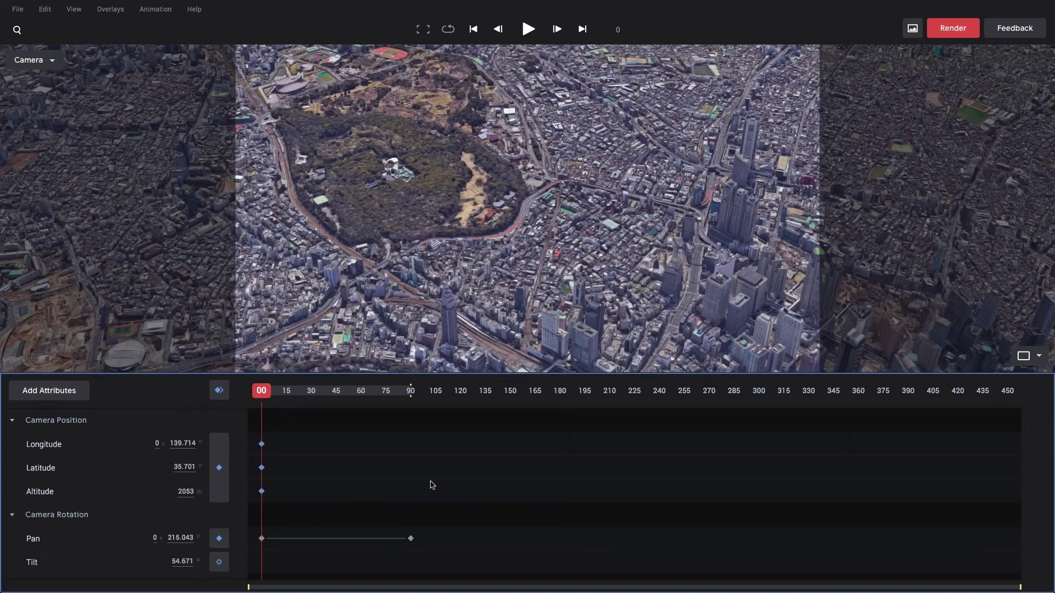
# At frame 90, zoom in to 1222 m and key the Camera Position
pyautogui.press('super+Right')
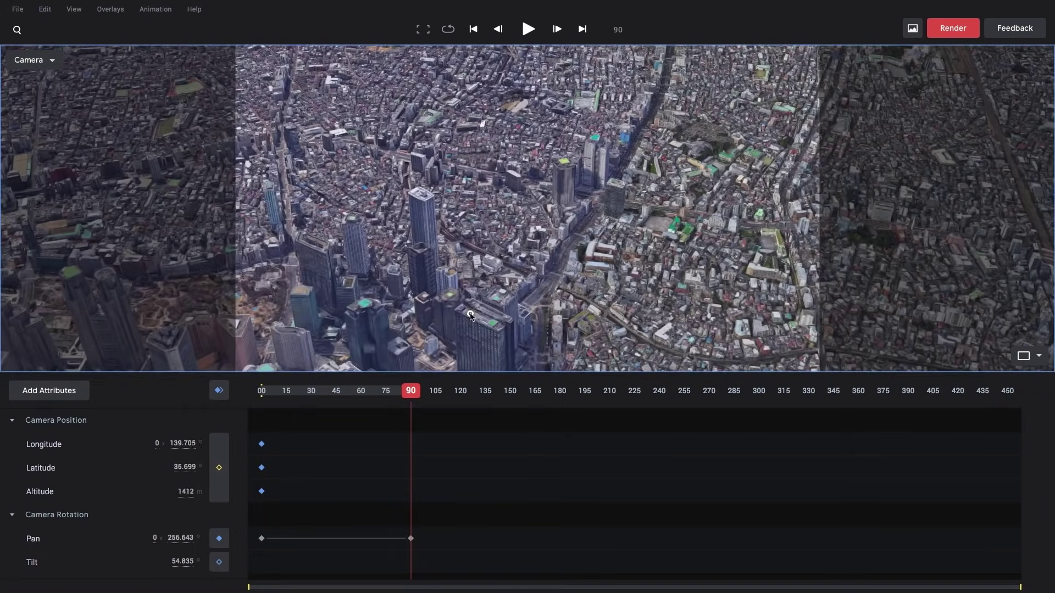
pyautogui.scroll(5, 470, 316)
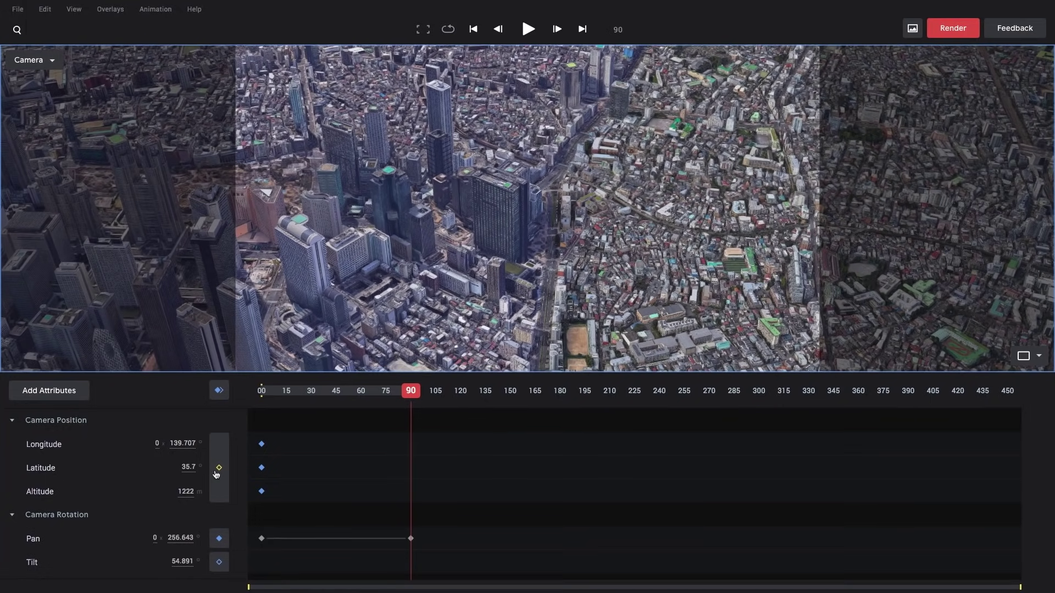
pyautogui.click(219, 468)
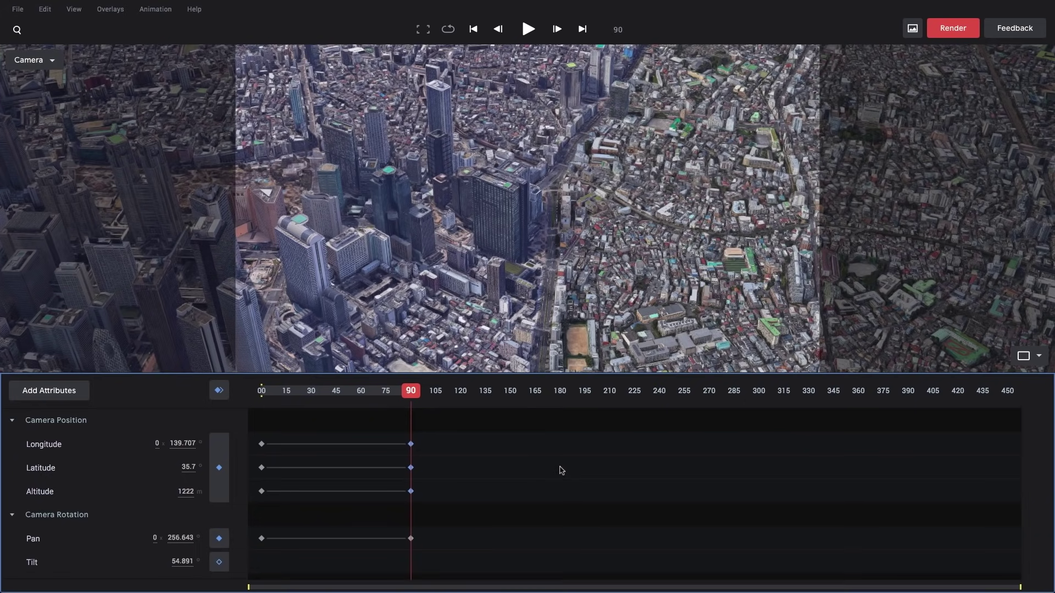
# Preview the combined pan and position move, then show the Longitude-through-Pan curves together
pyautogui.press('space')
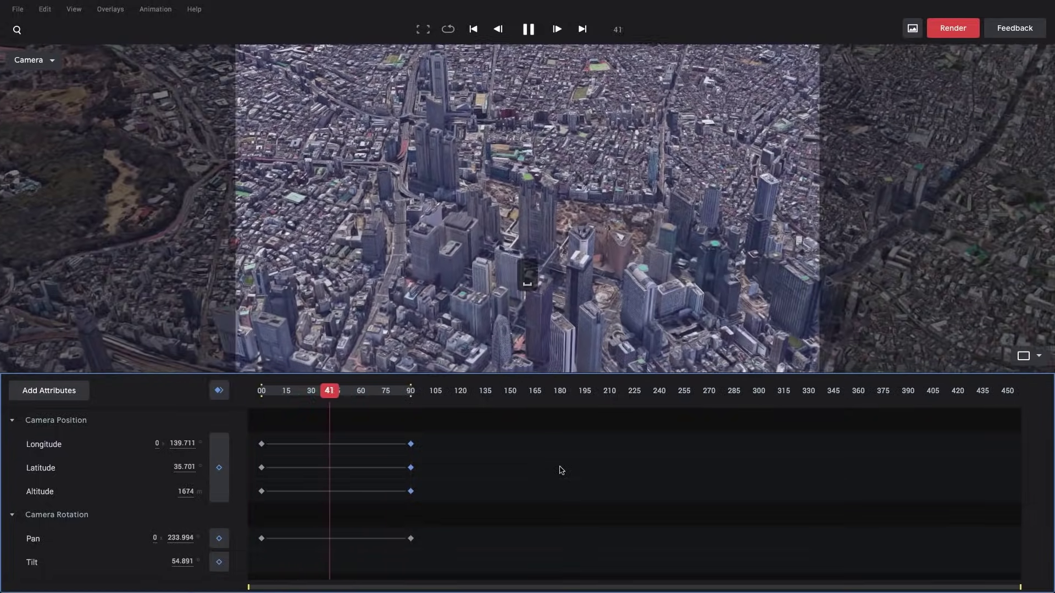
pyautogui.press('space')
pyautogui.click(67, 445)
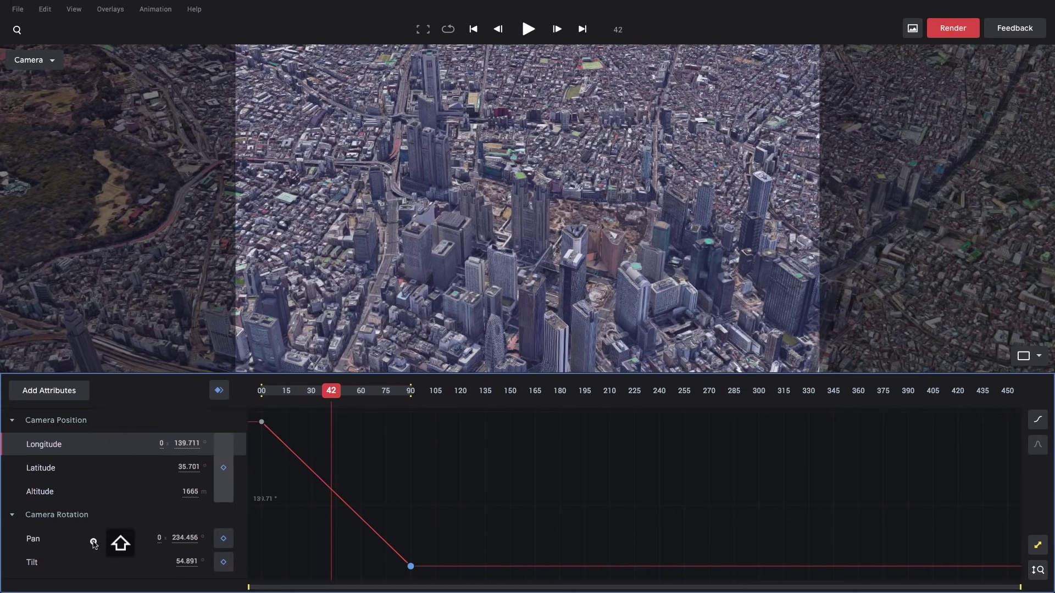
pyautogui.keyDown('shift'); pyautogui.click(96, 542); pyautogui.keyUp('shift')
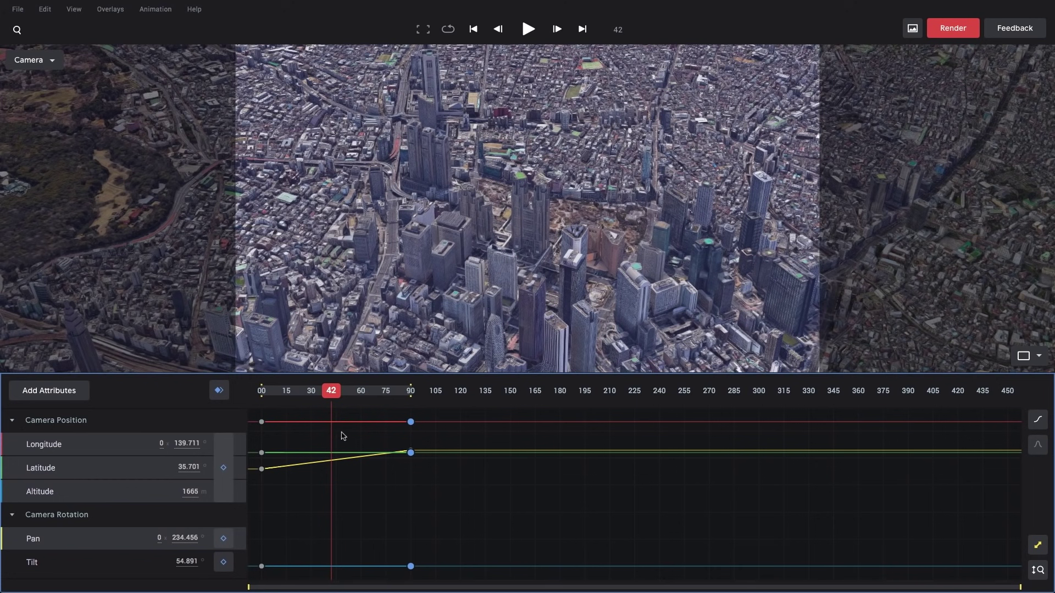
# Apply easing to all keyframes at frames 0 and 90 and preview the result
pyautogui.moveTo(443, 414); pyautogui.dragTo(262, 571)
pyautogui.press('e')
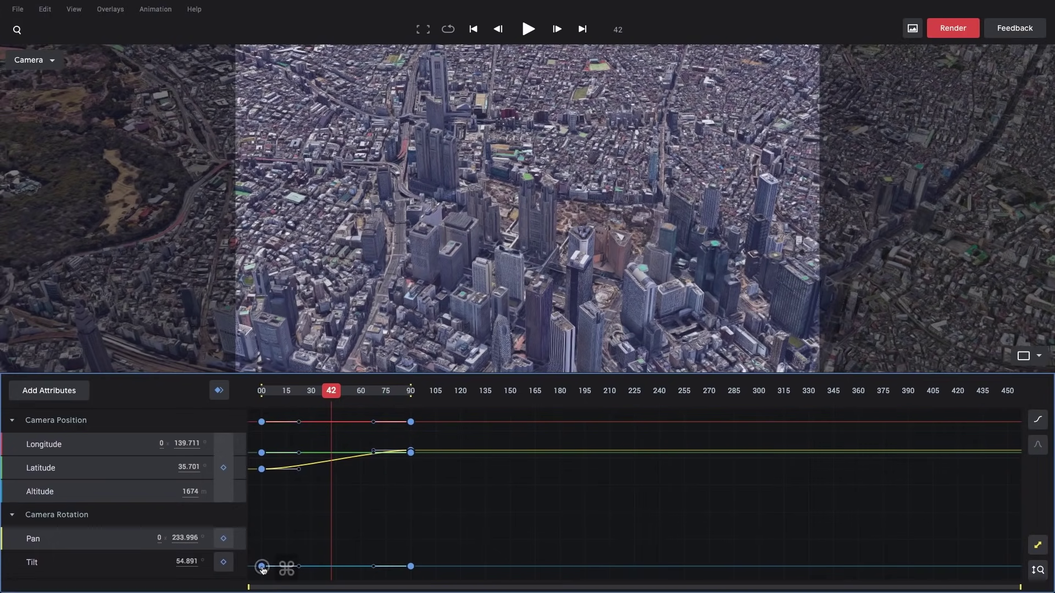
pyautogui.press('space')
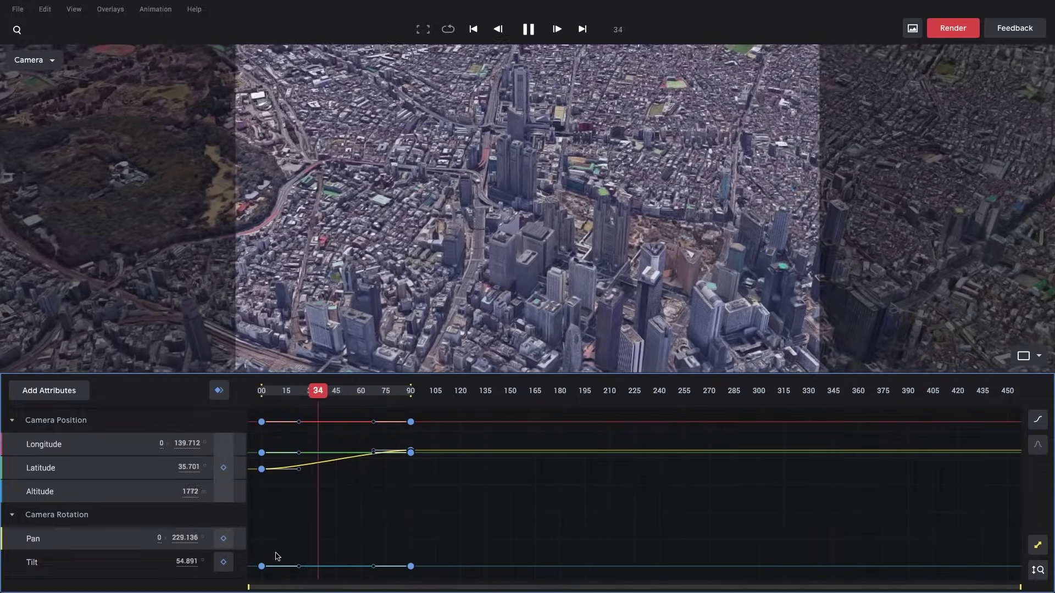
pyautogui.press('space')
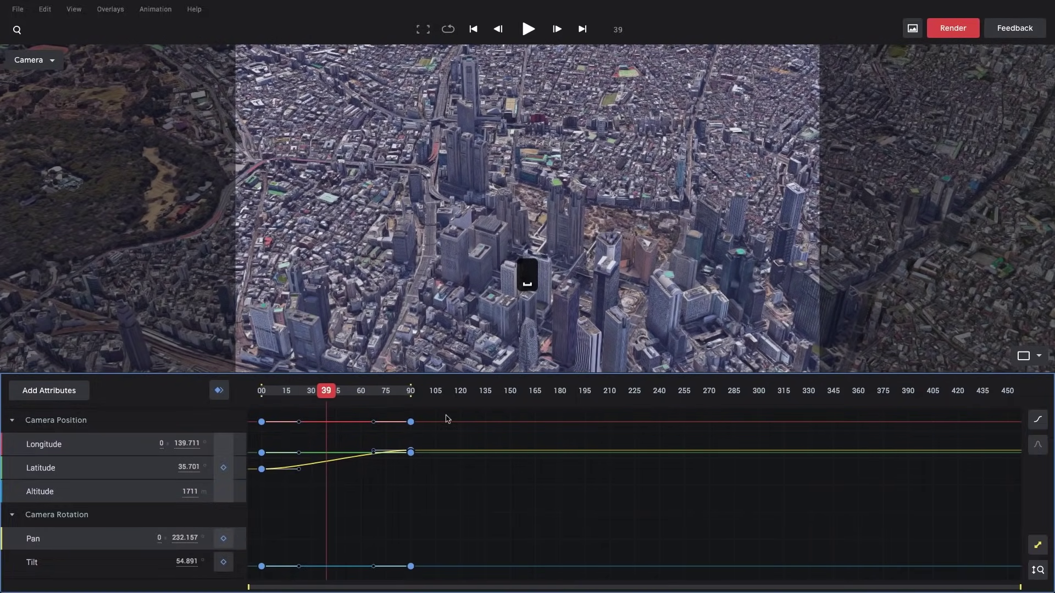
# Lengthen the frame-90 ease-in and frame-0 ease-out handles, then return to frame 0
pyautogui.moveTo(438, 414); pyautogui.dragTo(400, 573)
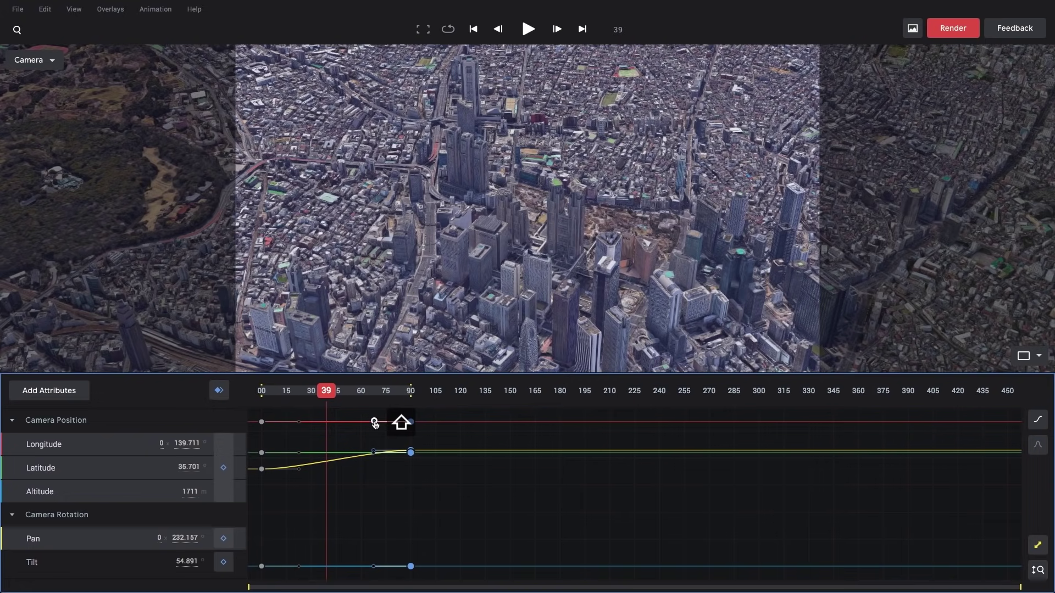
pyautogui.moveTo(375, 423); pyautogui.dragTo(253, 583)
pyautogui.keyDown('shift'); pyautogui.moveTo(299, 425); pyautogui.dragTo(351, 428); pyautogui.keyUp('shift')
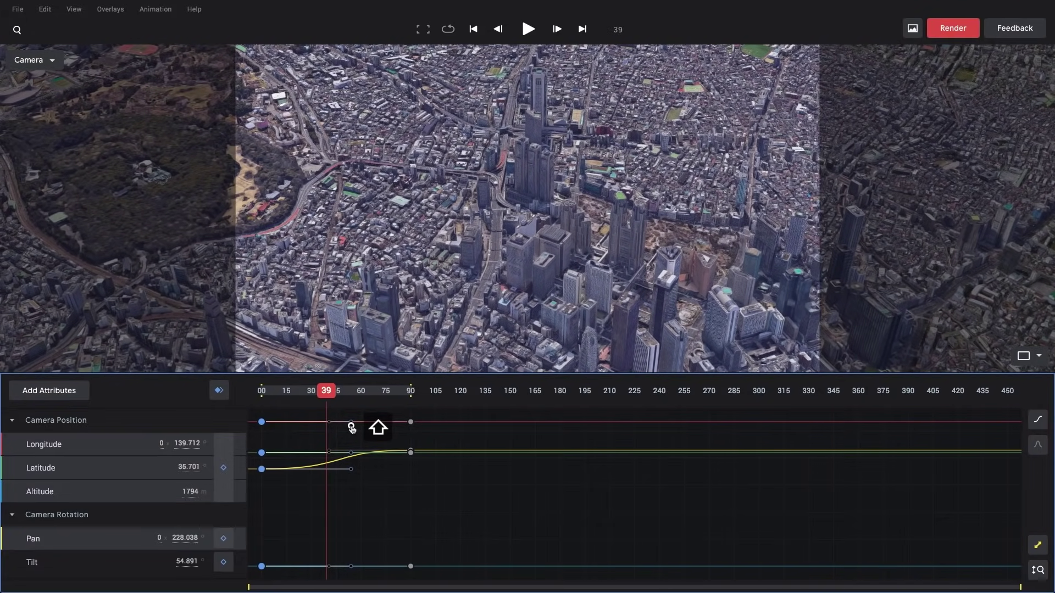
pyautogui.press('super+Left')
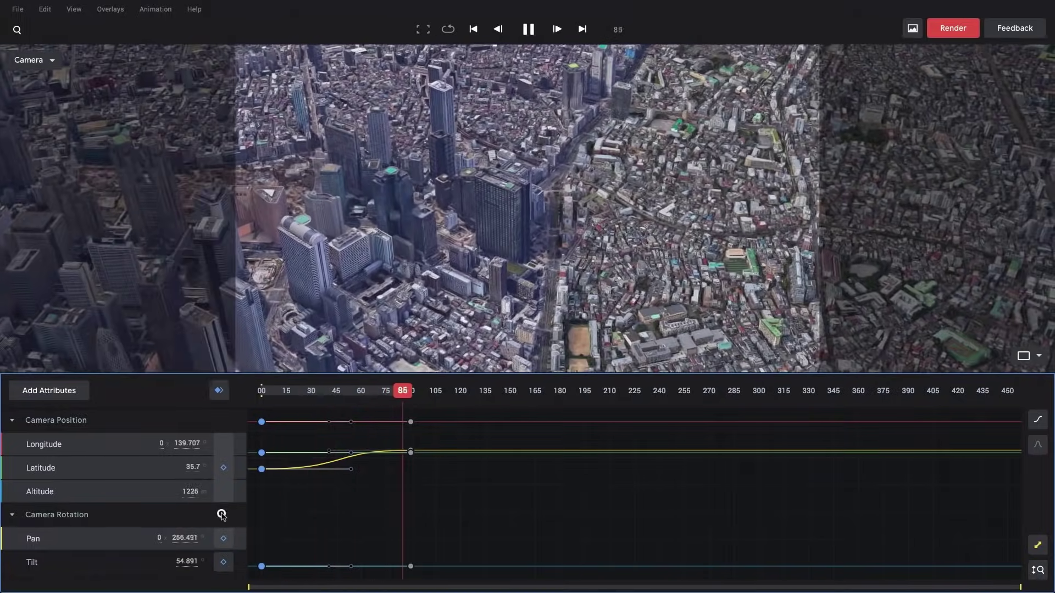
# Isolate the Pan curve, pause playback, and select the Pan keyframe at frame 90
pyautogui.click(219, 512)
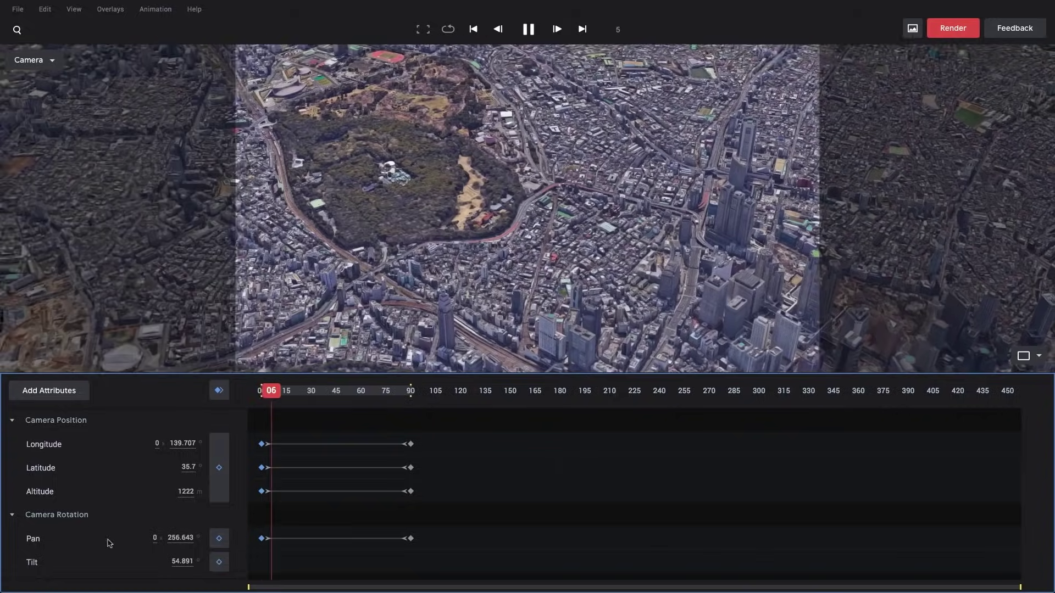
pyautogui.click(87, 539)
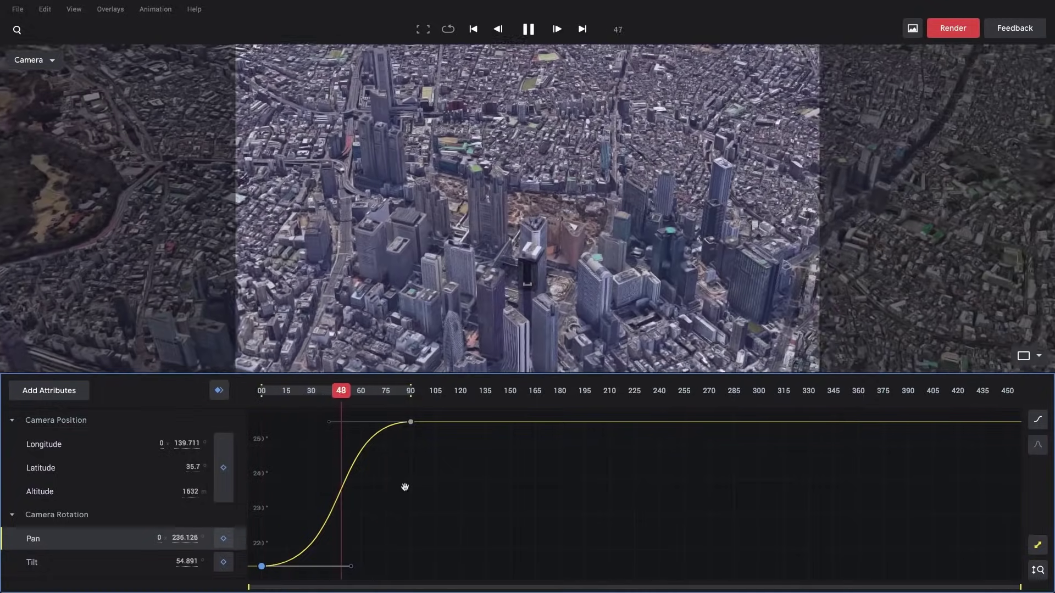
pyautogui.press('space')
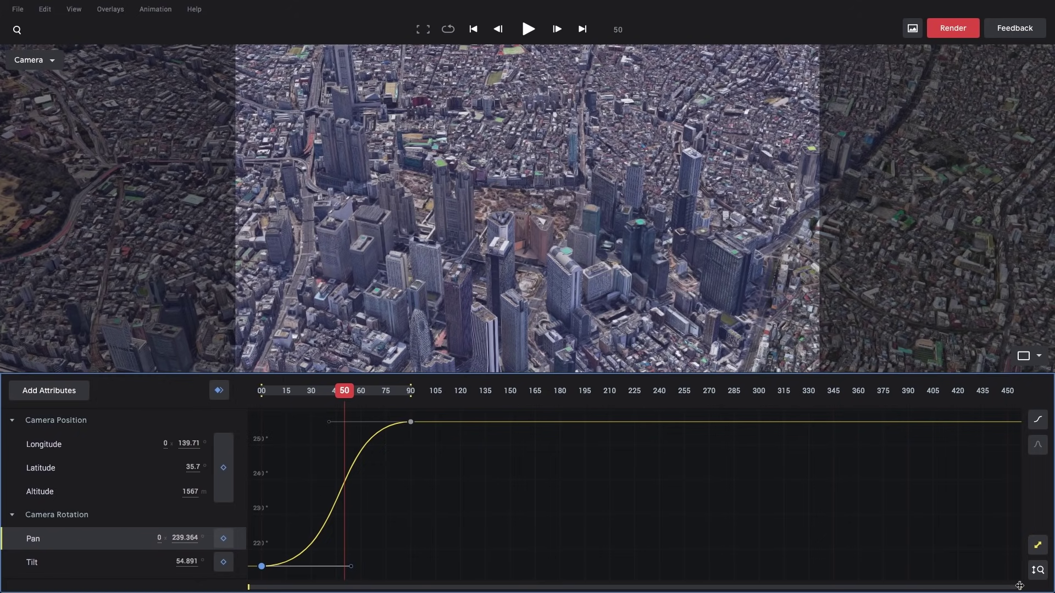
pyautogui.moveTo(1019, 586); pyautogui.dragTo(631, 580)
pyautogui.keyDown('shift'); pyautogui.moveTo(591, 456); pyautogui.dragTo(537, 419); pyautogui.keyUp('shift')
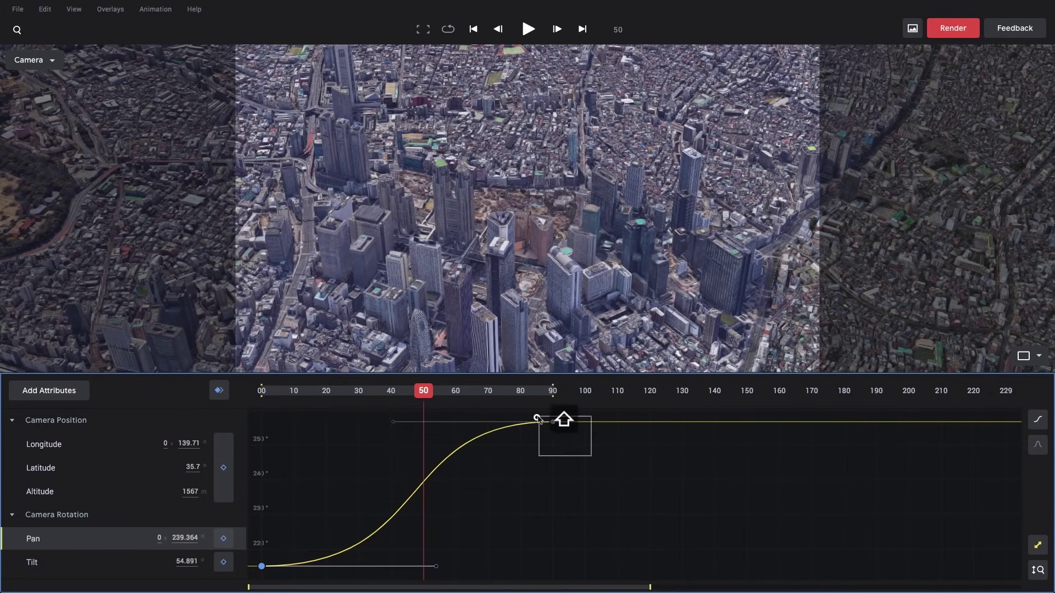
pyautogui.moveTo(651, 588); pyautogui.dragTo(820, 587)
pyautogui.moveTo(559, 583); pyautogui.dragTo(524, 584)
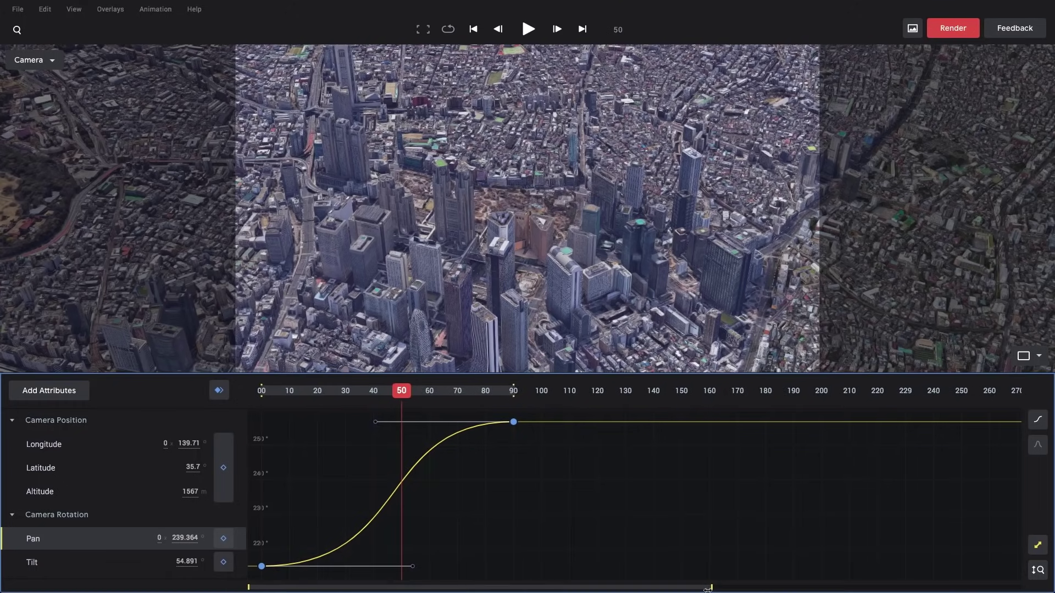
pyautogui.moveTo(708, 589); pyautogui.dragTo(674, 585)
pyautogui.moveTo(526, 585); pyautogui.dragTo(592, 584)
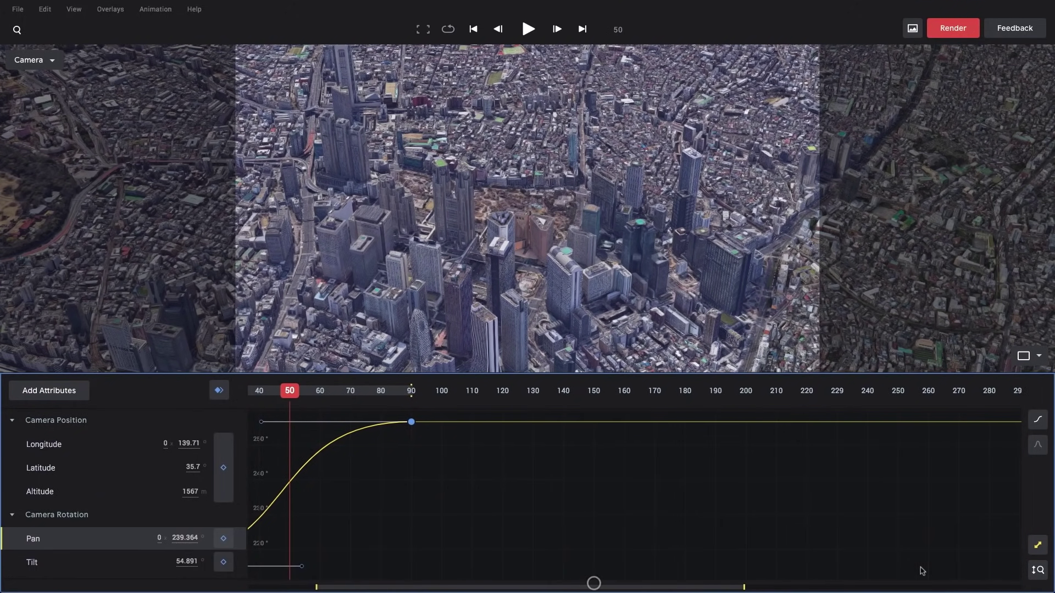
# Zoom the graph to the selected keyframes and briefly preview the eased fly-in
pyautogui.click(1033, 546)
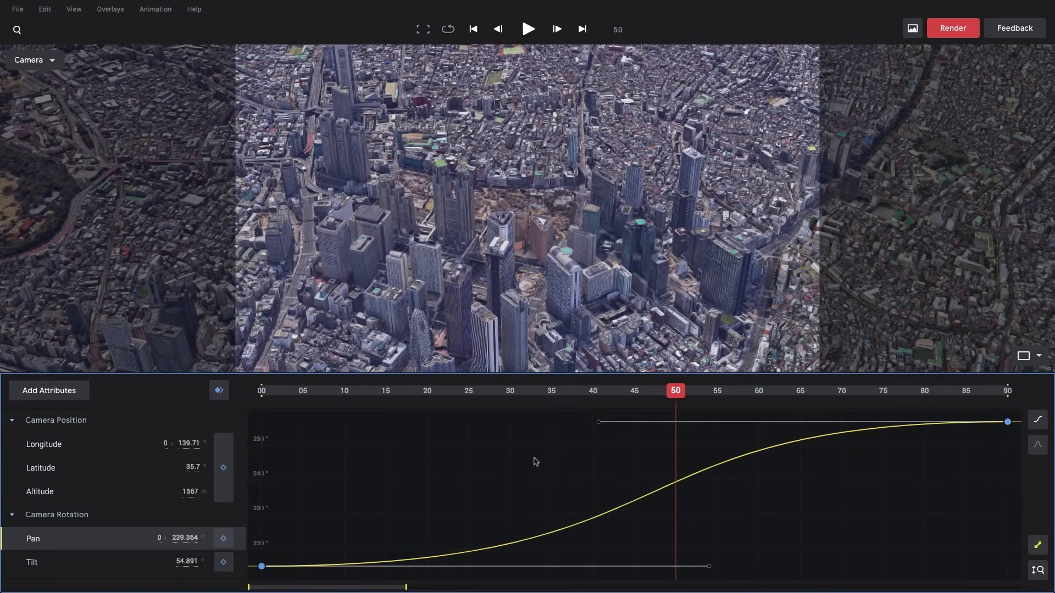
pyautogui.press('space')
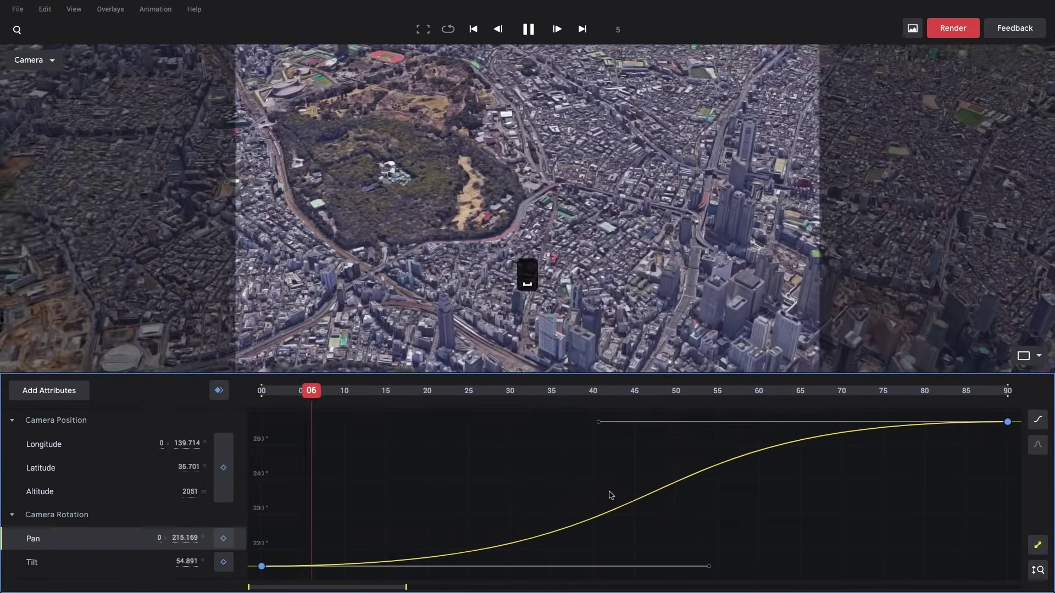
pyautogui.press('space')
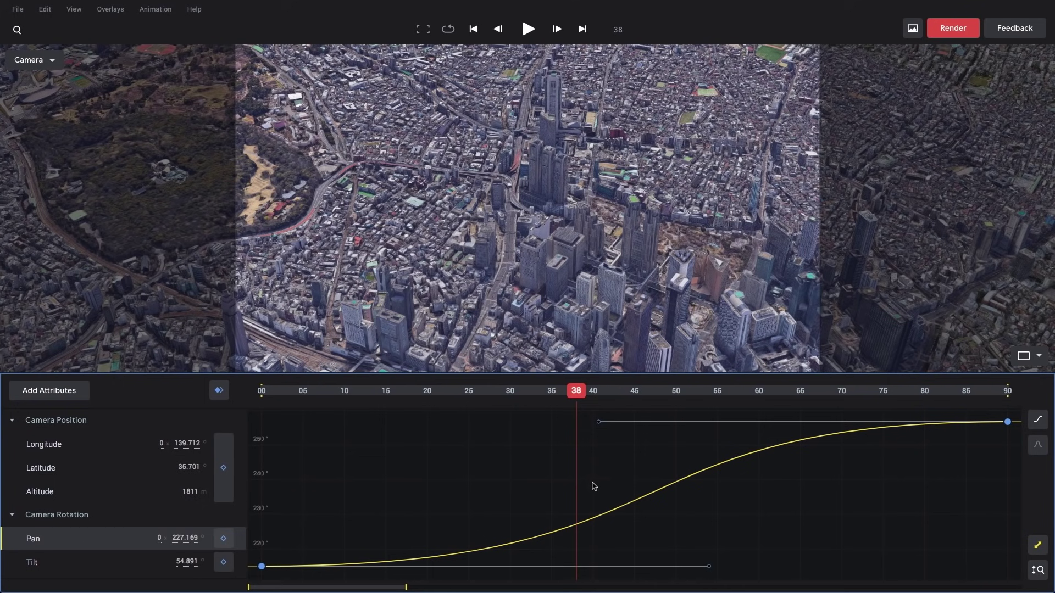
pyautogui.moveTo(407, 586)
pyautogui.mouseDown()
pyautogui.moveTo(271, 577)
pyautogui.moveTo(395, 581)
pyautogui.moveTo(299, 586)
pyautogui.mouseUp()
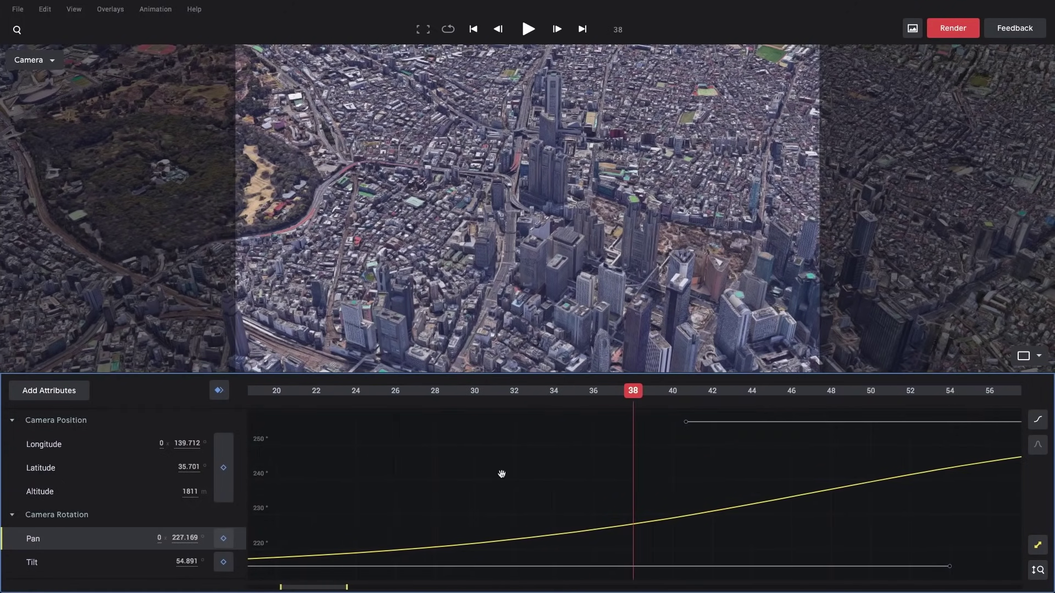
pyautogui.moveTo(509, 447)
pyautogui.mouseDown()
pyautogui.moveTo(512, 549)
pyautogui.moveTo(497, 539)
pyautogui.moveTo(589, 536)
pyautogui.moveTo(544, 492)
pyautogui.moveTo(476, 532)
pyautogui.moveTo(454, 445)
pyautogui.moveTo(451, 463)
pyautogui.moveTo(435, 463)
pyautogui.moveTo(403, 440)
pyautogui.moveTo(537, 459)
pyautogui.moveTo(646, 506)
pyautogui.mouseUp()
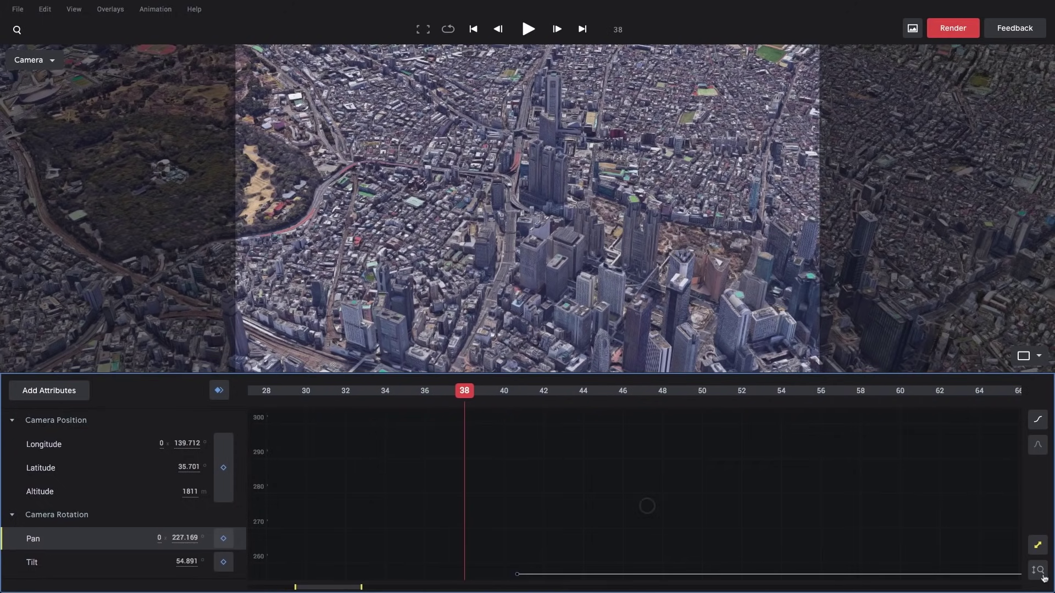
pyautogui.moveTo(829, 505)
pyautogui.mouseDown()
pyautogui.moveTo(670, 443)
pyautogui.moveTo(824, 459)
pyautogui.moveTo(690, 424)
pyautogui.moveTo(579, 532)
pyautogui.moveTo(760, 489)
pyautogui.moveTo(553, 489)
pyautogui.moveTo(629, 523)
pyautogui.moveTo(647, 492)
pyautogui.moveTo(602, 441)
pyautogui.mouseUp()
pyautogui.moveTo(791, 567); pyautogui.dragTo(747, 517)
pyautogui.click(1036, 572)
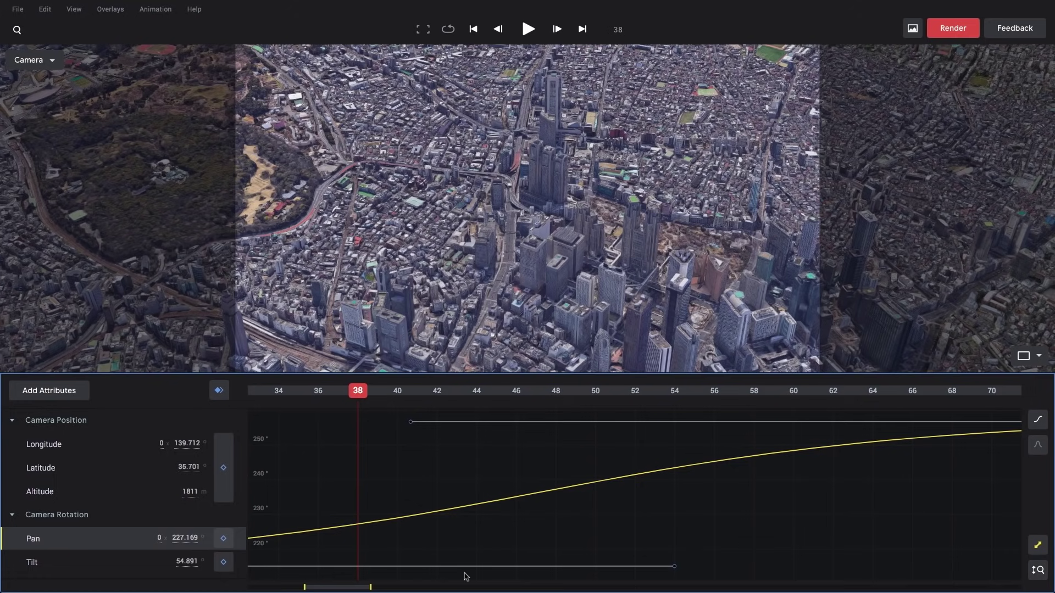
pyautogui.moveTo(376, 589); pyautogui.dragTo(532, 586)
pyautogui.moveTo(623, 586); pyautogui.dragTo(685, 586)
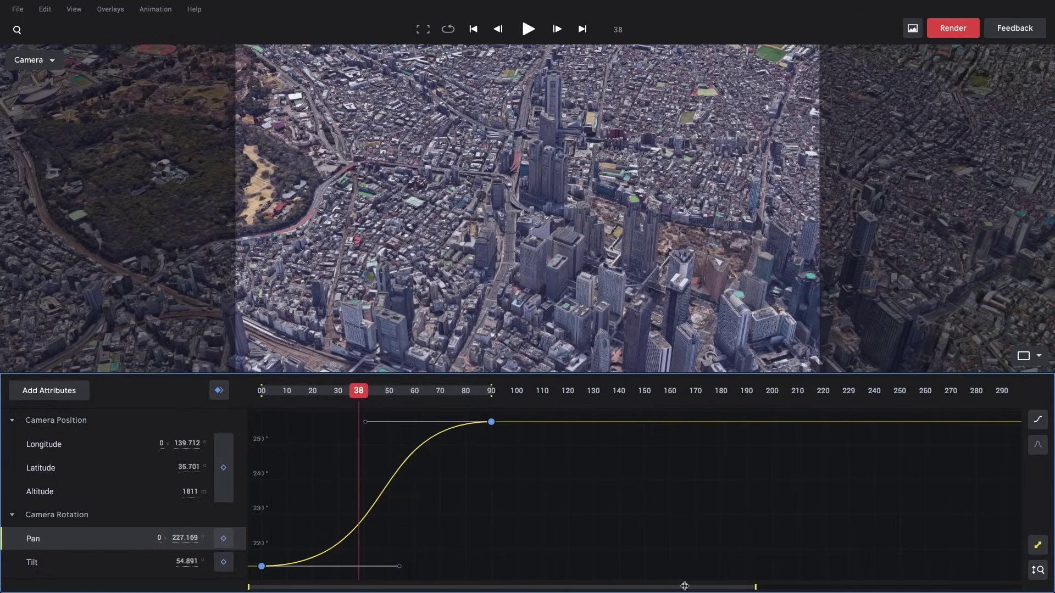
# Deselect Pan to restore all attribute keyframe tracks and play the eased camera move
pyautogui.click(107, 544)
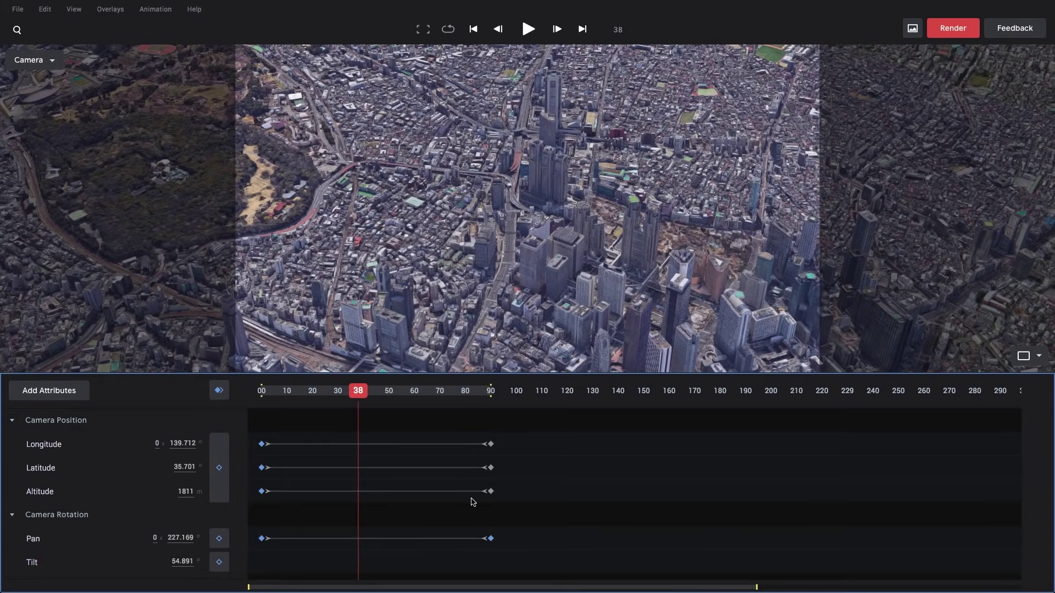
pyautogui.press('space')
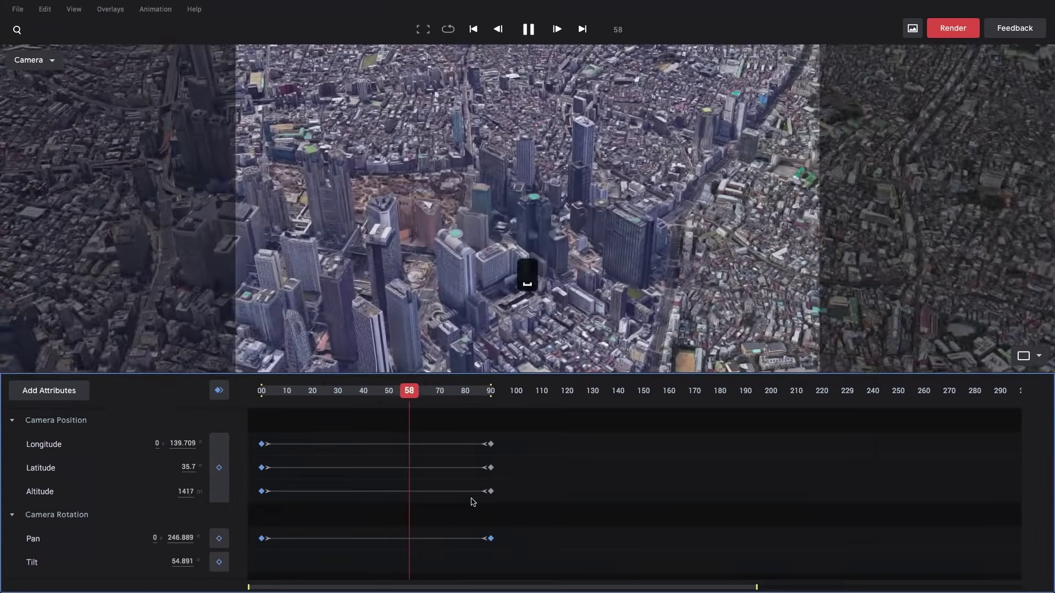